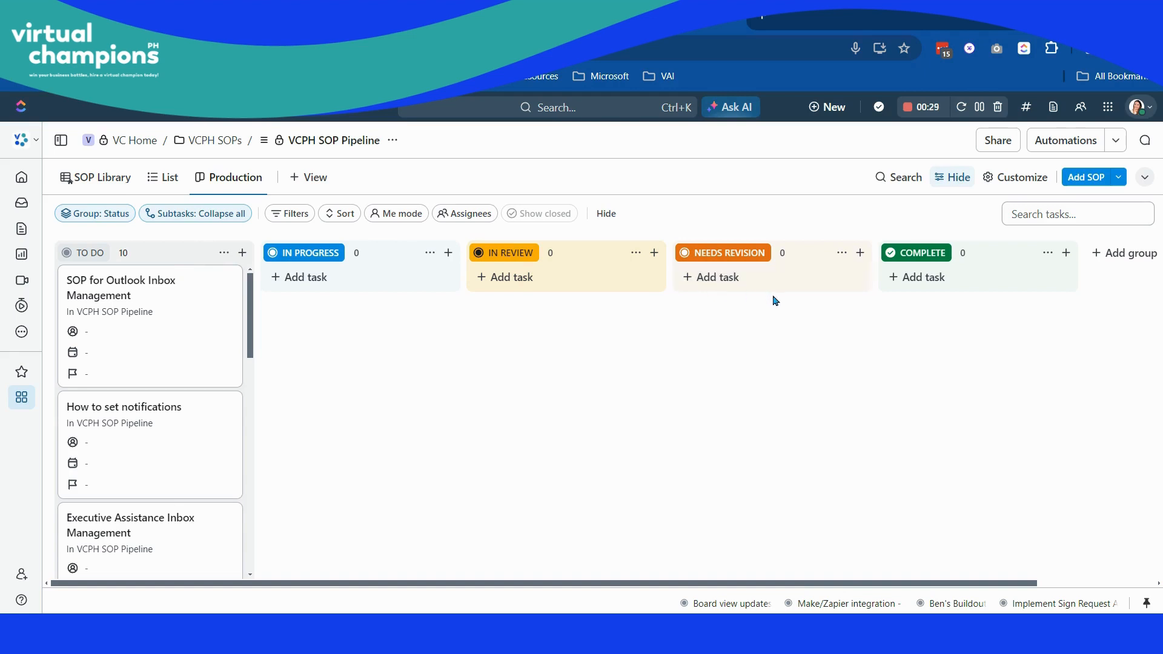
# - Move the "SOP for Outlook Inbox Management" card from the To Do column to In Progress
pyautogui.moveTo(241, 337); pyautogui.dragTo(341, 327)
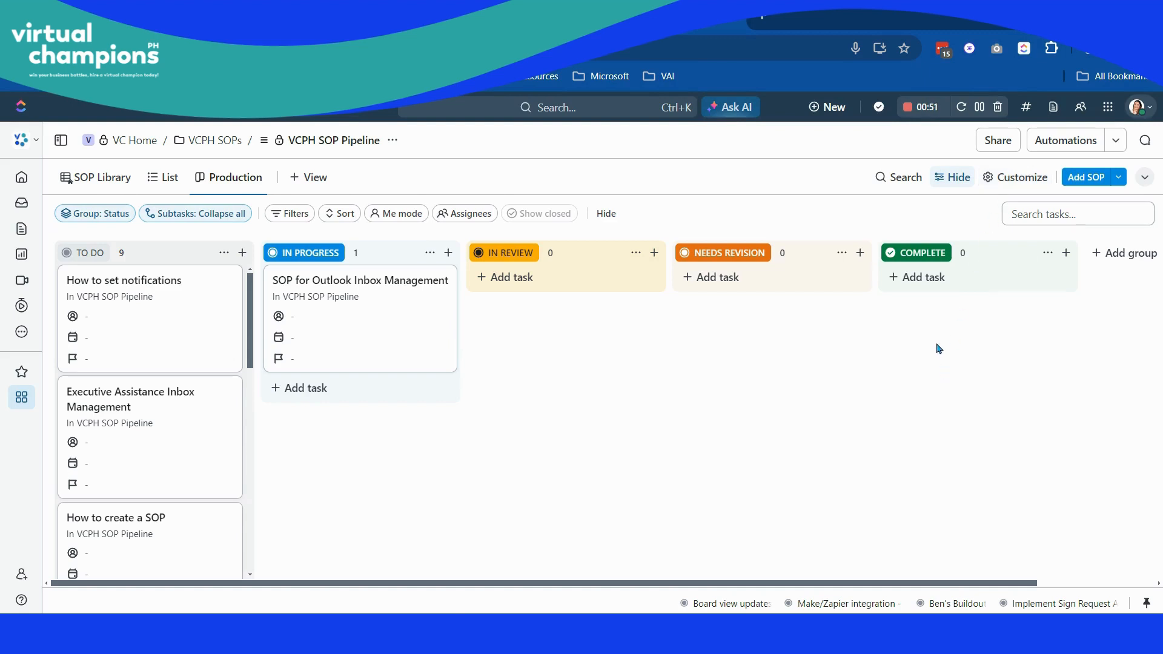
# - Turn on Collapse empty columns in the Production view's board options and switch it off again
pyautogui.click(1019, 180)
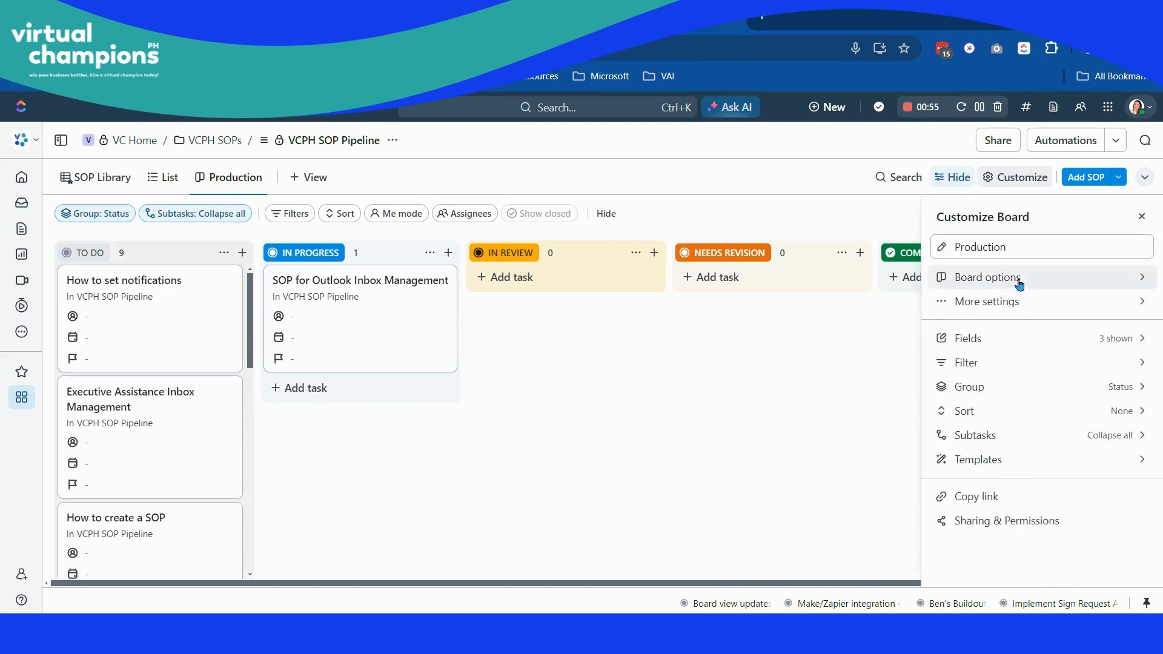
pyautogui.click(1042, 280)
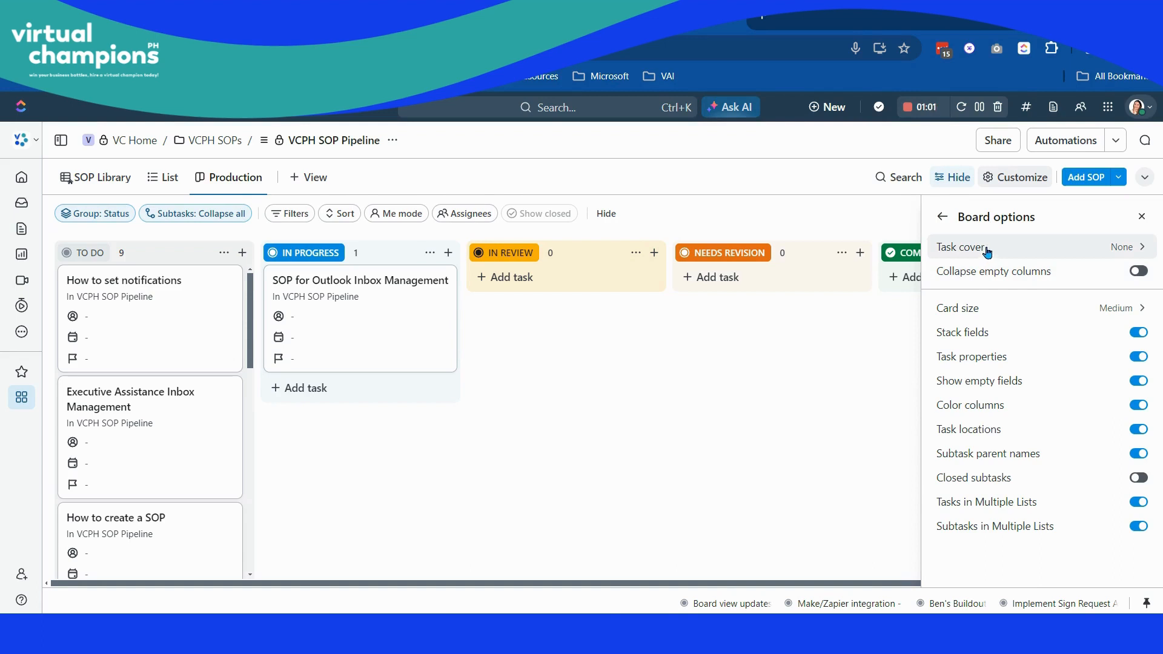
pyautogui.click(1069, 275)
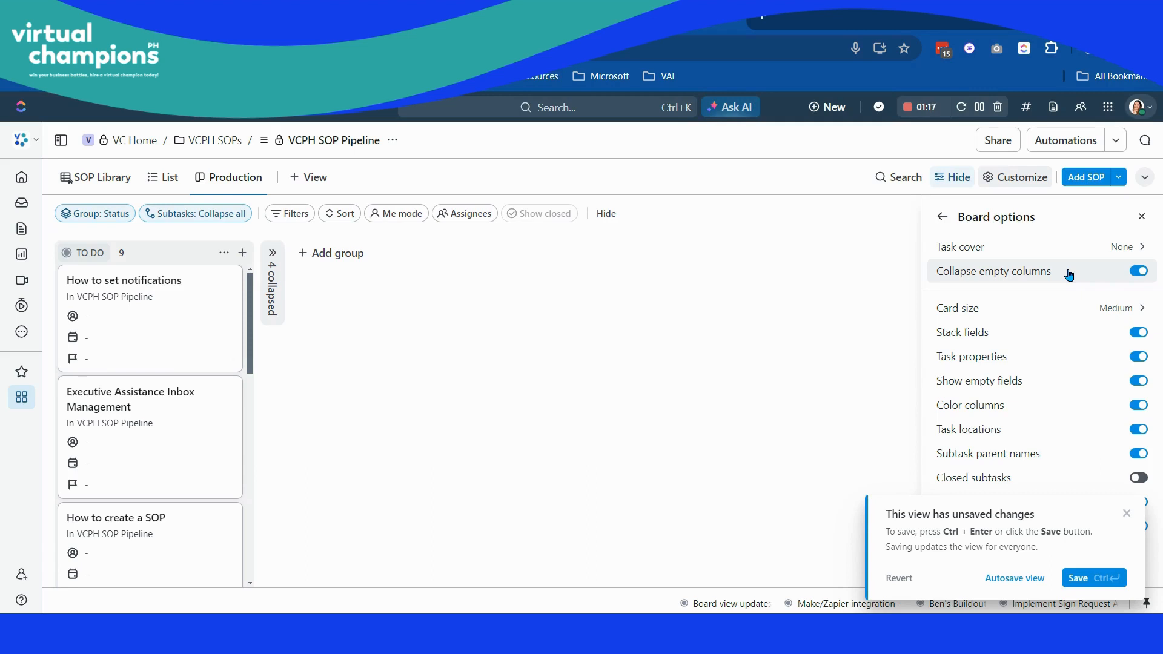
pyautogui.click(1127, 513)
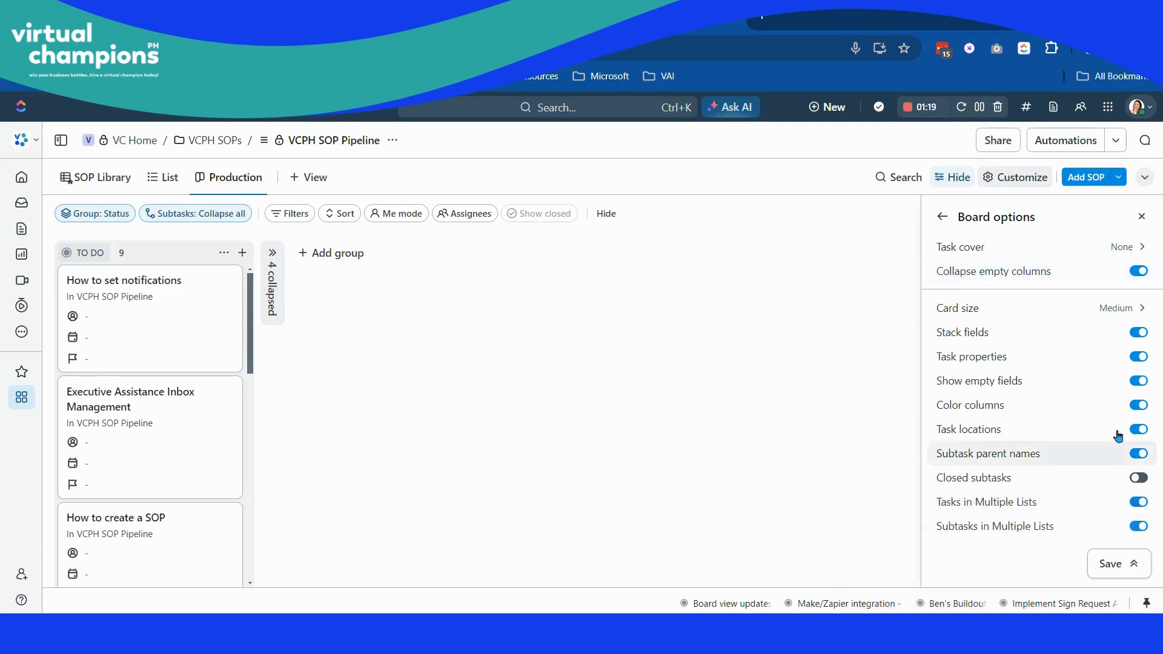
pyautogui.click(1088, 310)
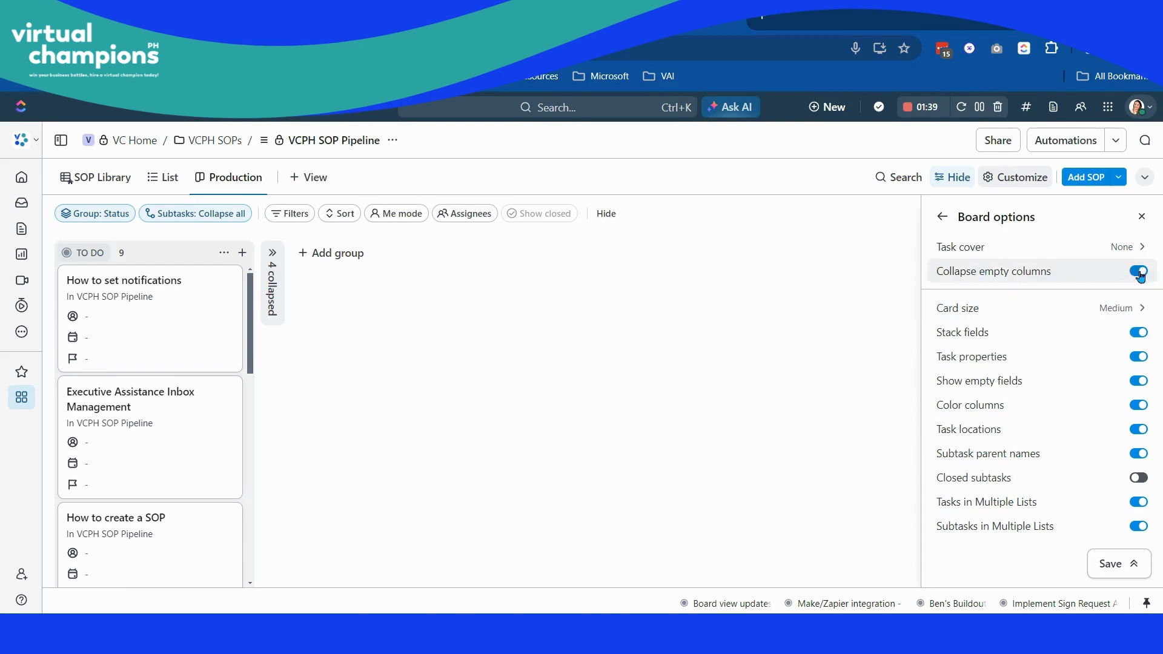
pyautogui.click(1144, 274)
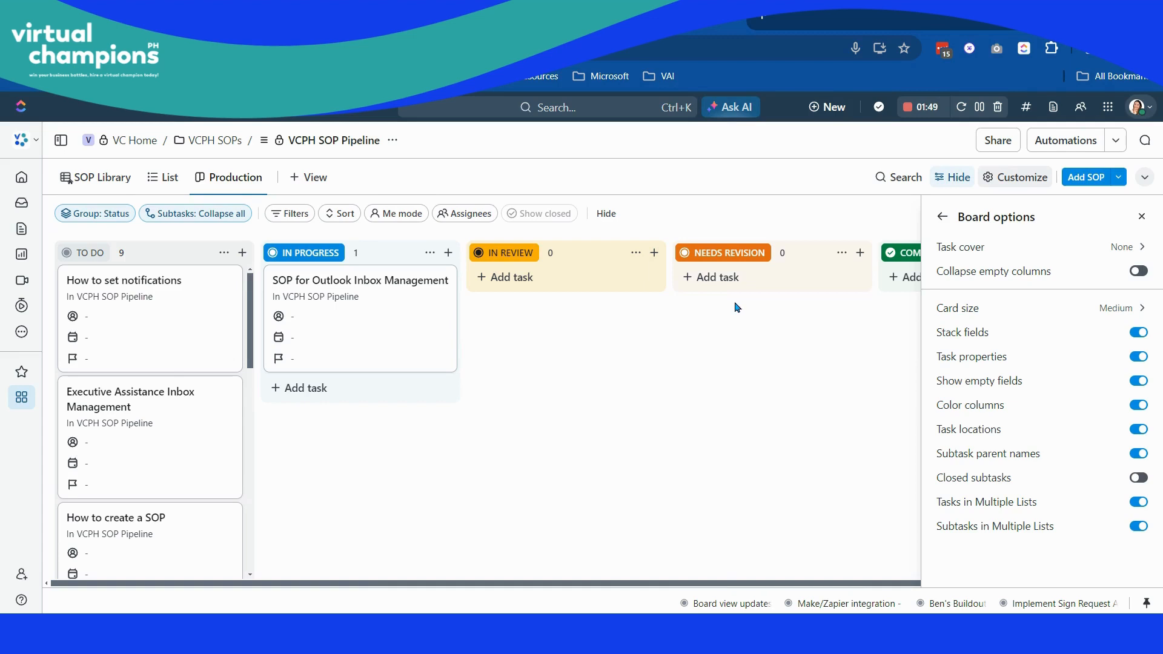
# - Set the board's card size to Large and close the board options
pyautogui.click(1119, 308)
pyautogui.click(1049, 341)
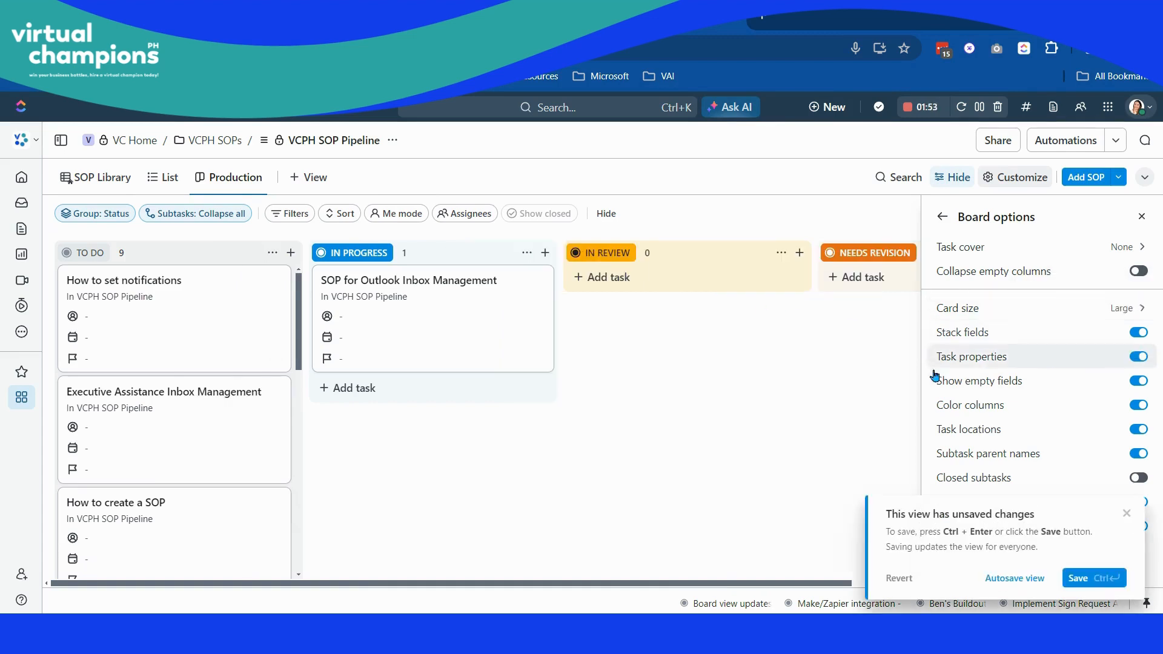
pyautogui.click(733, 436)
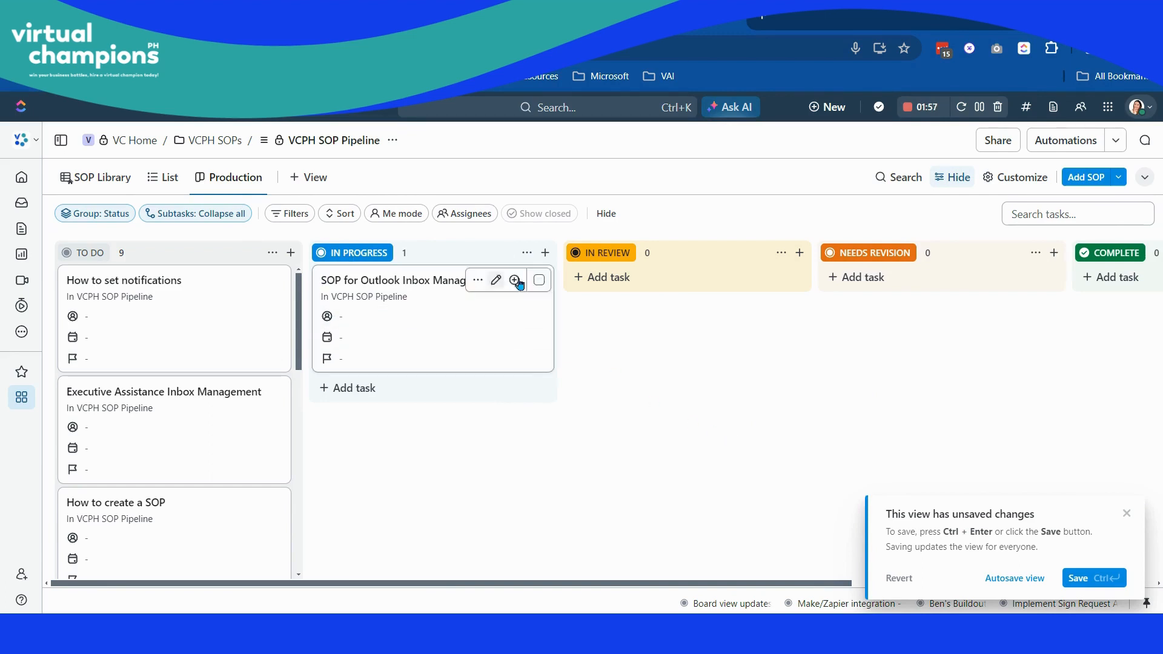
# - Reopen the board options and change the card size to Small
pyautogui.click(1028, 188)
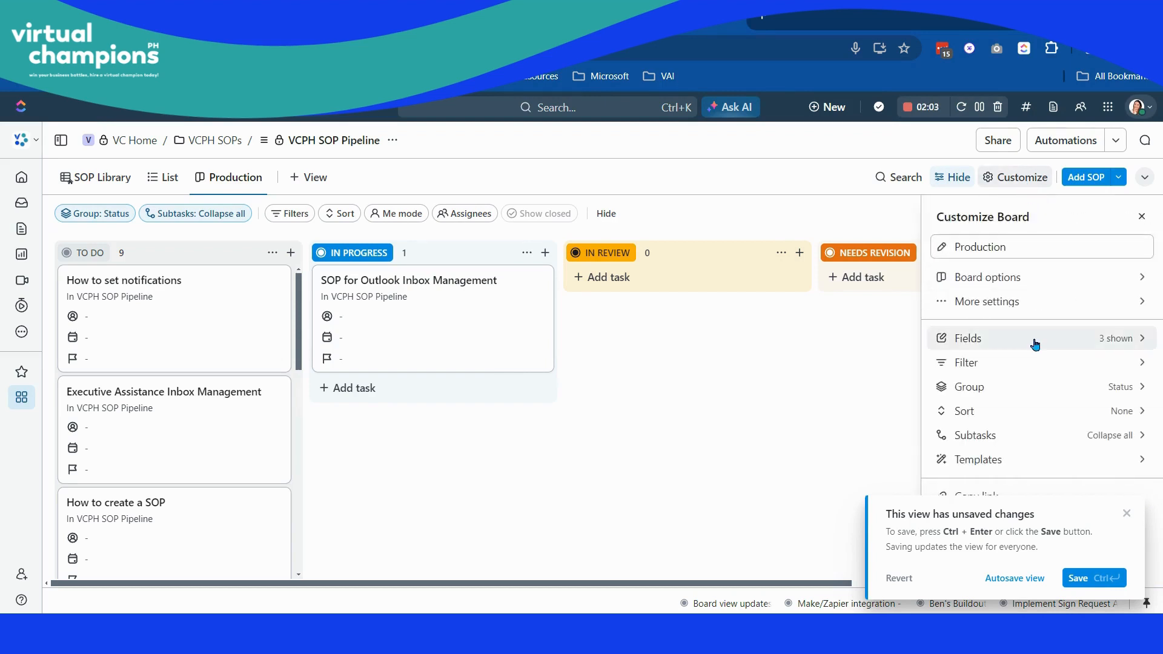
pyautogui.click(1021, 279)
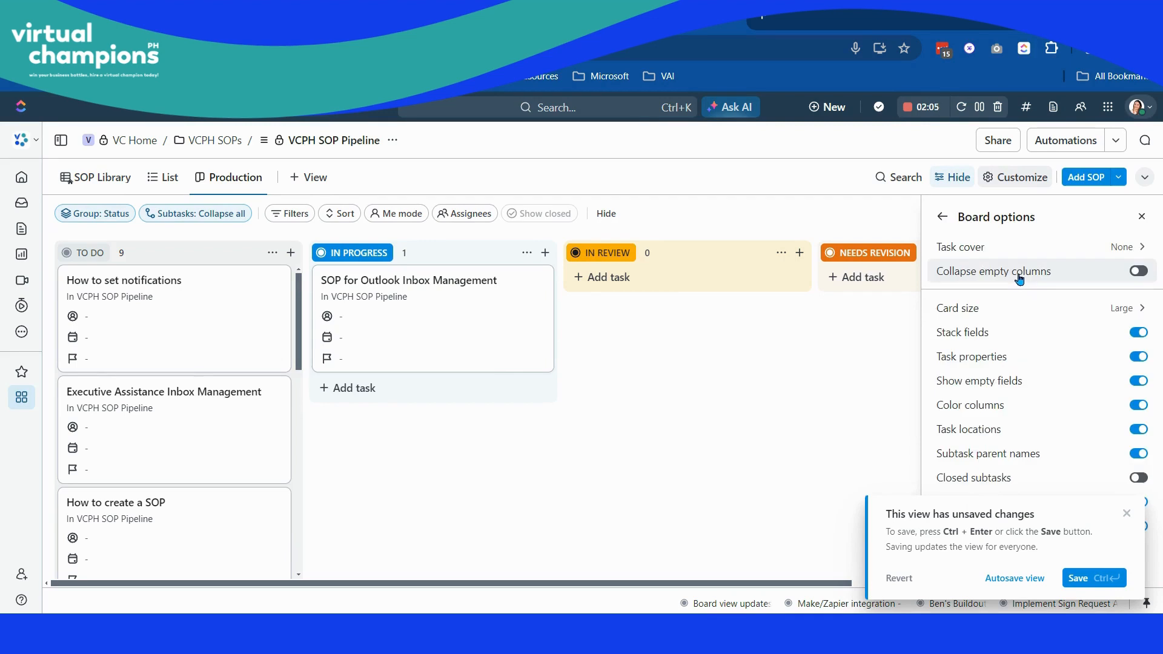
pyautogui.click(1003, 310)
pyautogui.click(1067, 295)
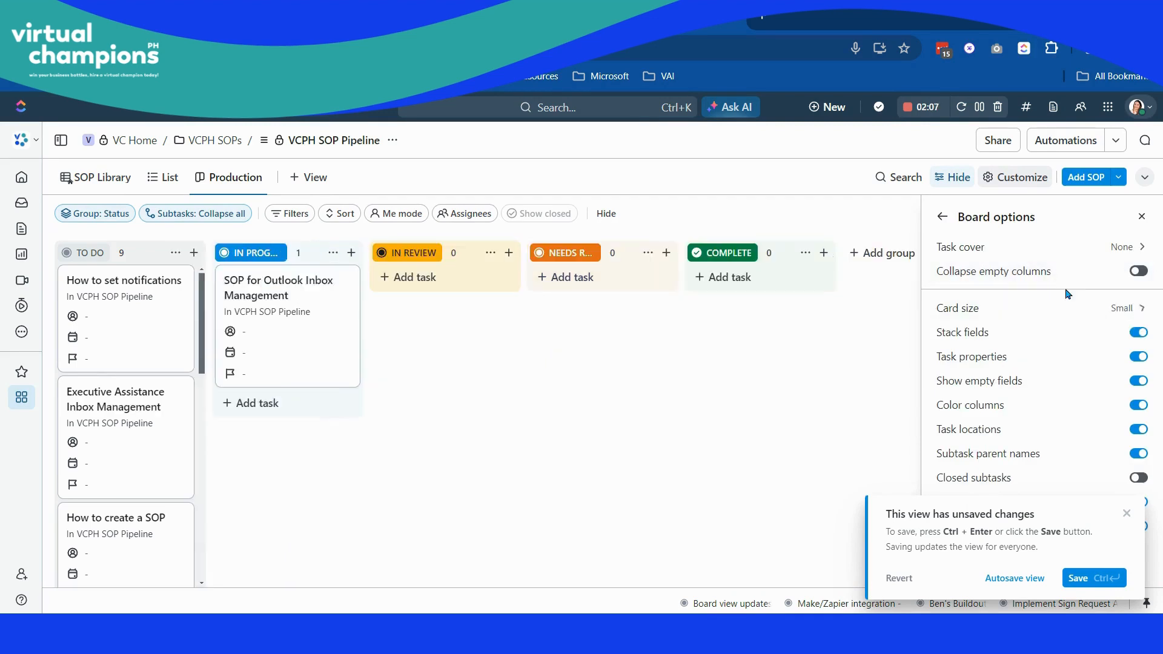
pyautogui.click(685, 361)
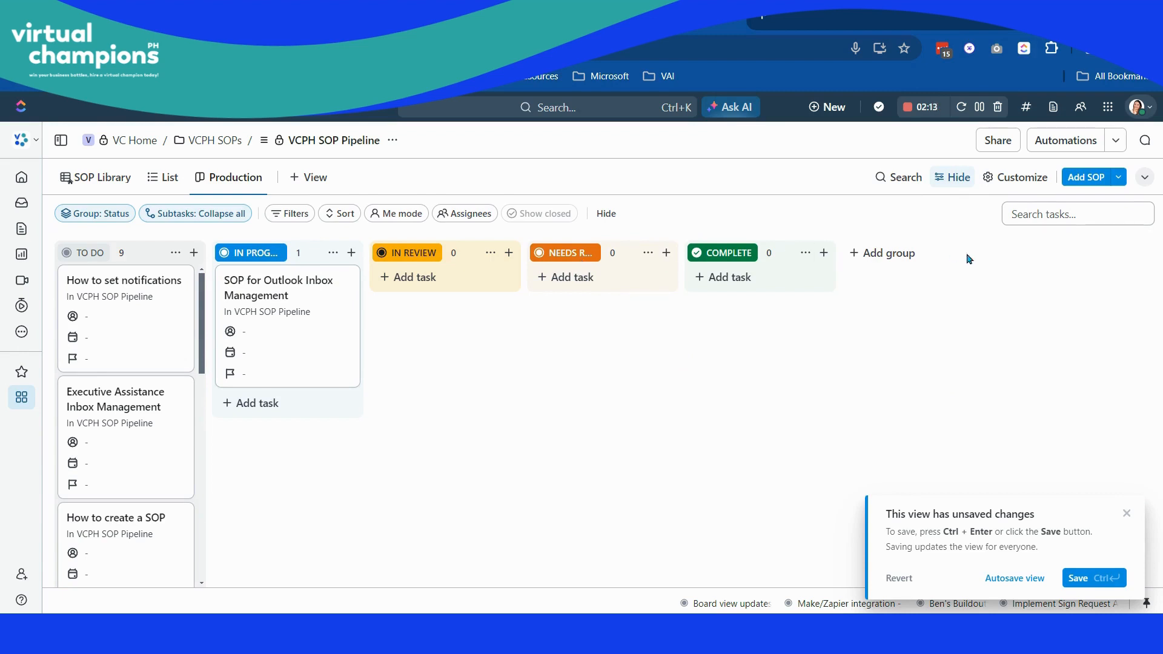
# - Set the board's card size back to Medium, leaving Collapse empty columns off
pyautogui.click(1022, 177)
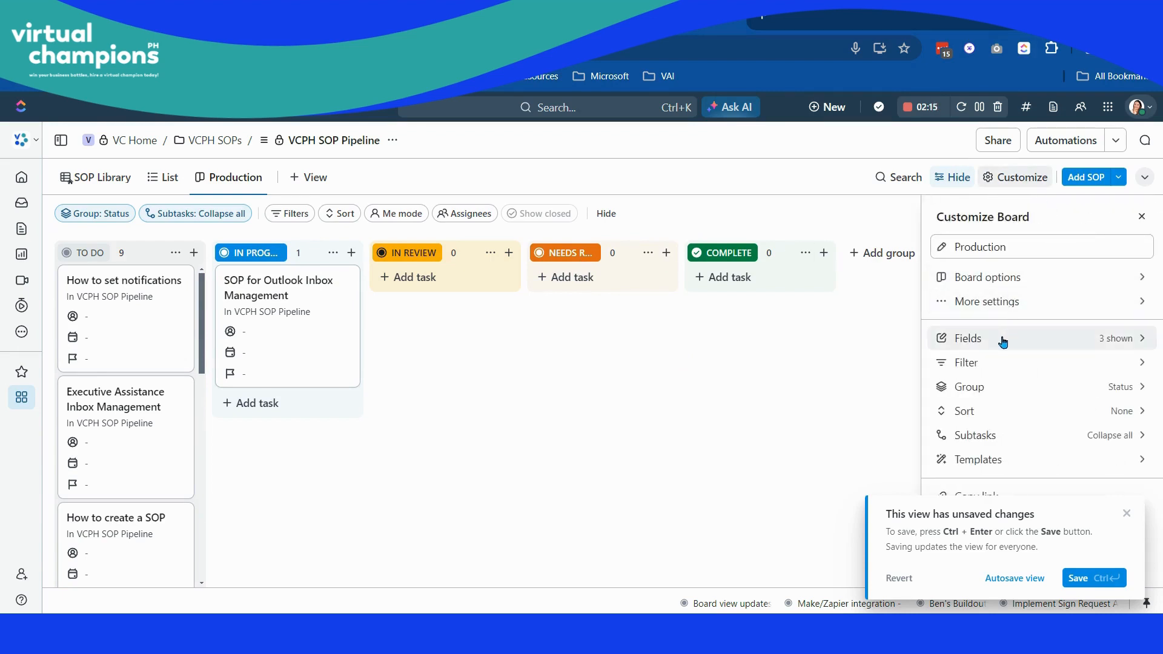
pyautogui.click(1007, 278)
pyautogui.click(1010, 276)
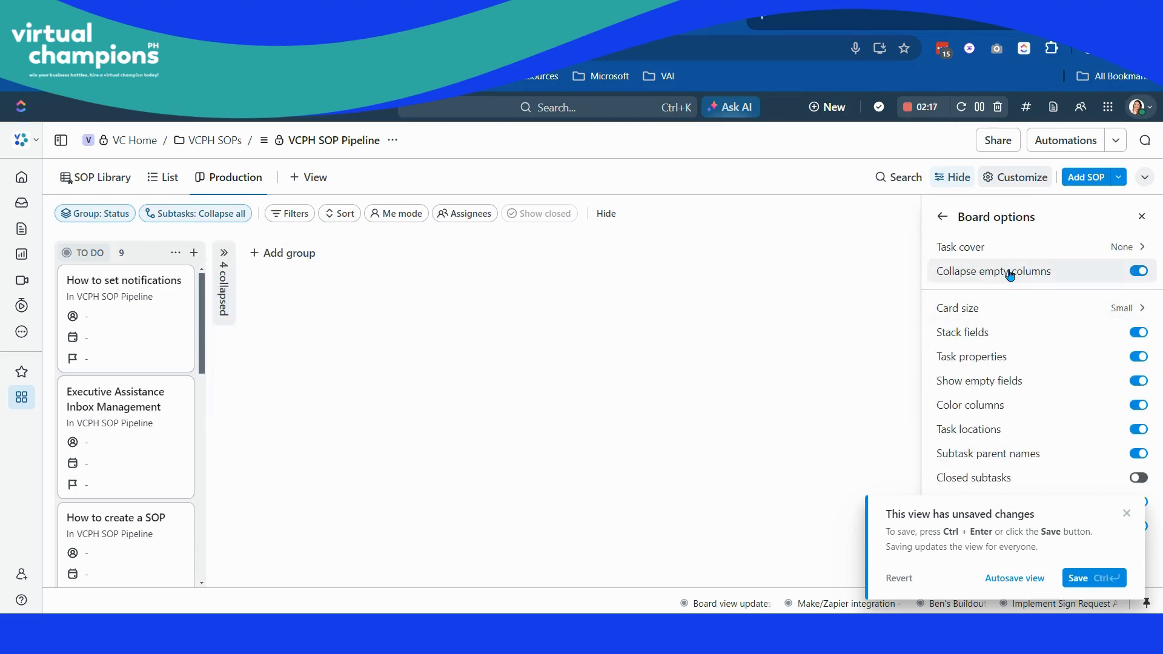
pyautogui.click(1010, 276)
pyautogui.click(1024, 308)
pyautogui.click(1054, 317)
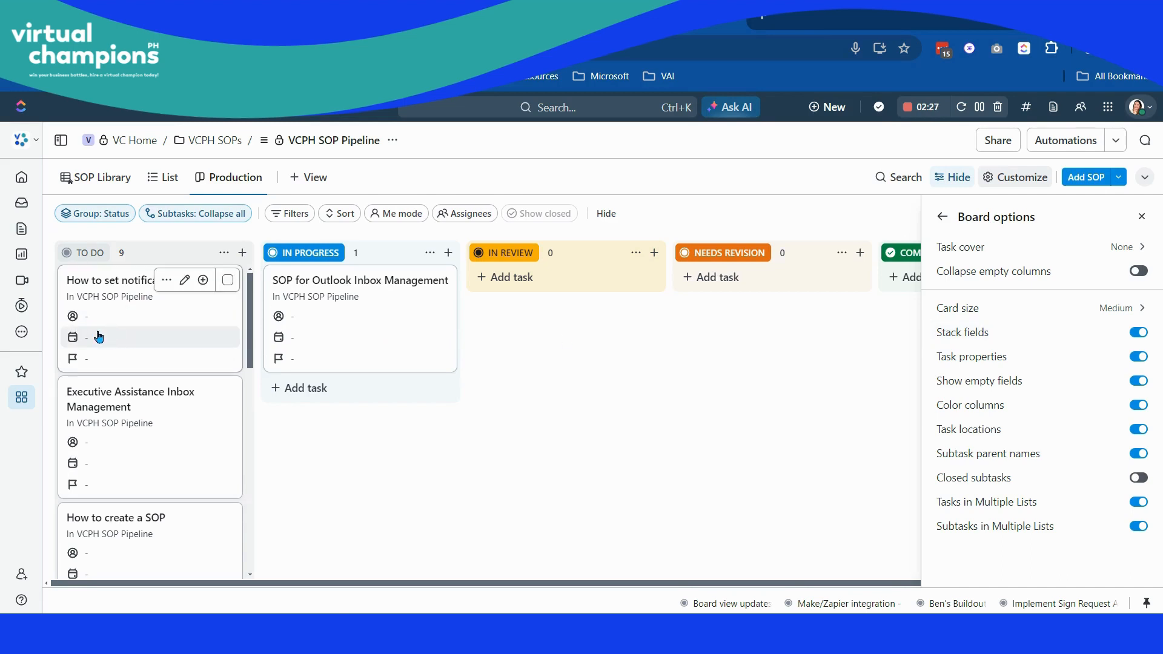
# - Switch Stack fields off and back on to compare card layouts, and do the same with Task properties
pyautogui.click(1139, 332)
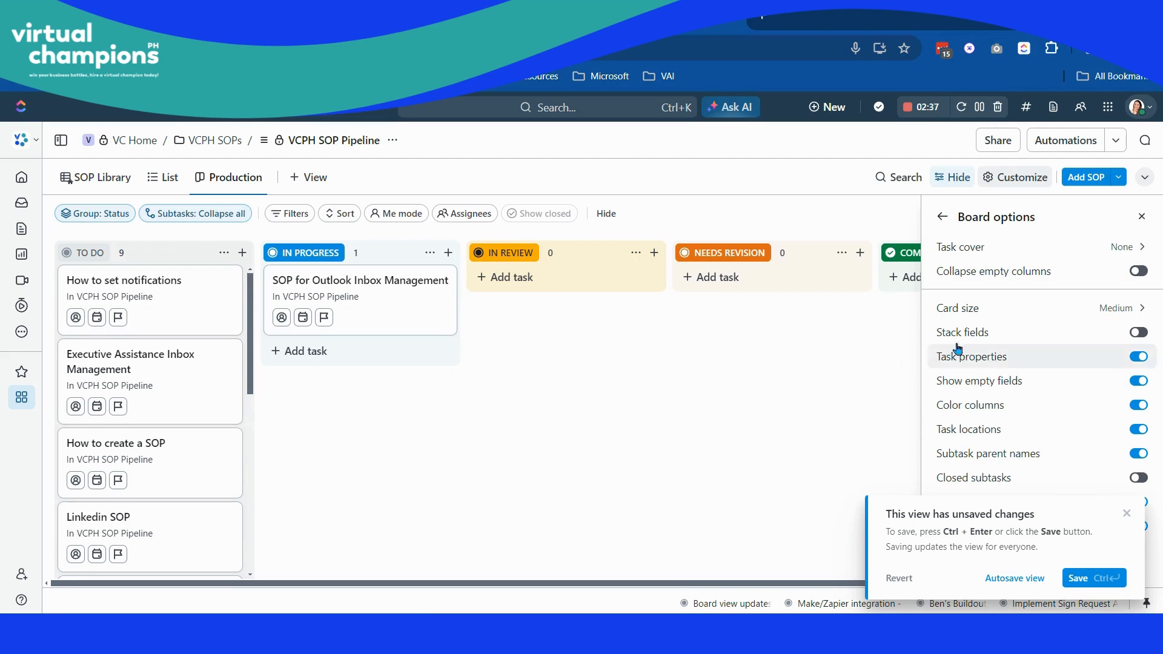
pyautogui.click(1029, 336)
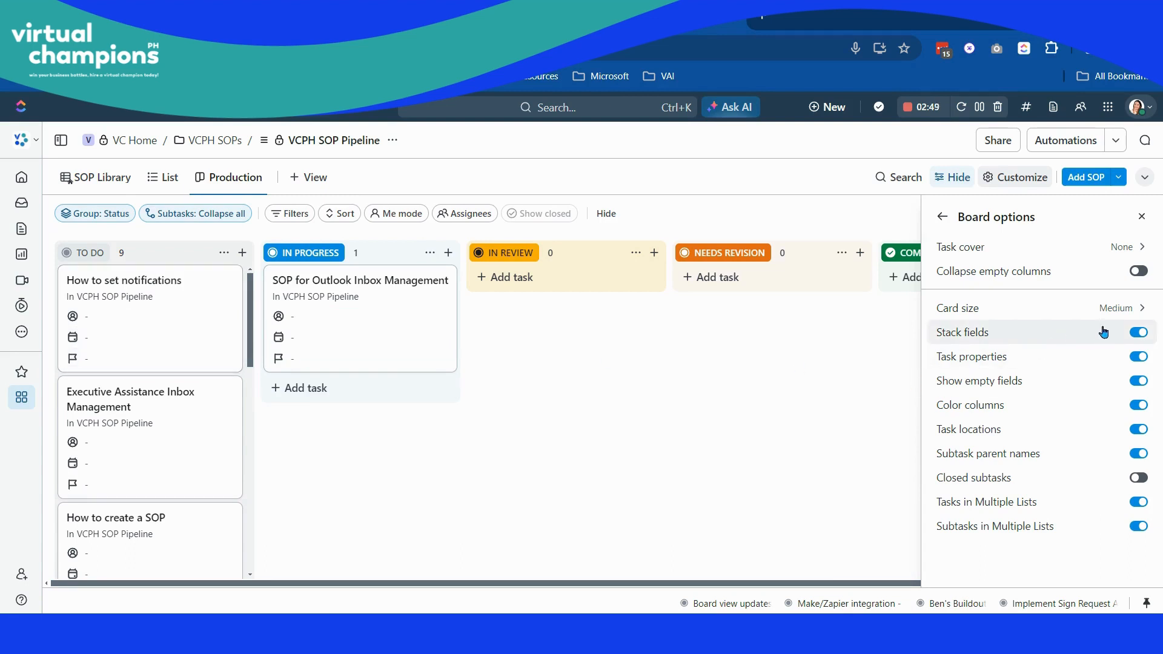
pyautogui.click(1138, 335)
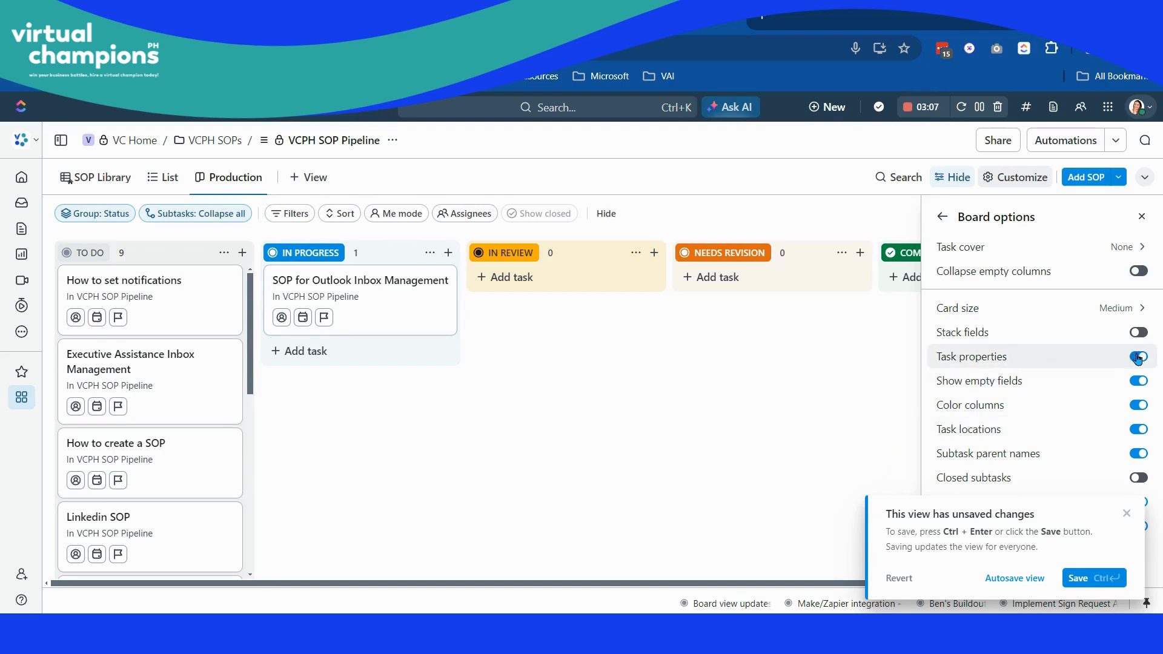
pyautogui.click(1133, 335)
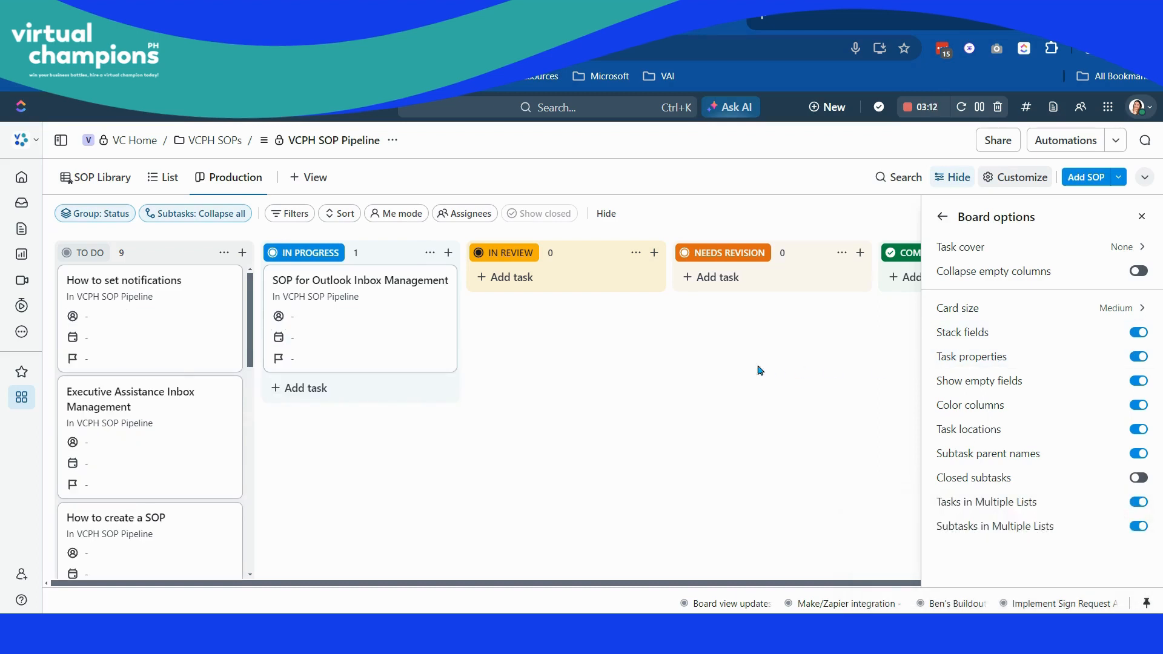
pyautogui.click(1136, 358)
pyautogui.click(1134, 357)
# - Open the "SOP for Outlook Inbox Management" task and enter "adsasdasdasd" as its description
pyautogui.click(331, 298)
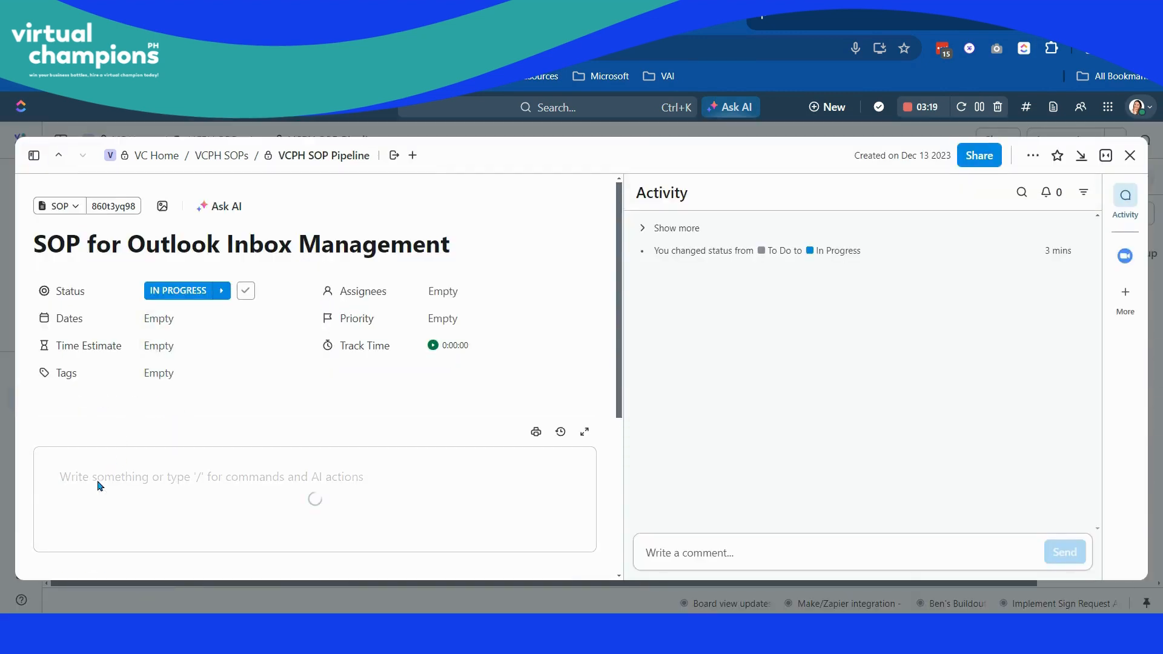
pyautogui.click(93, 478)
pyautogui.write('adsasdasdasd')
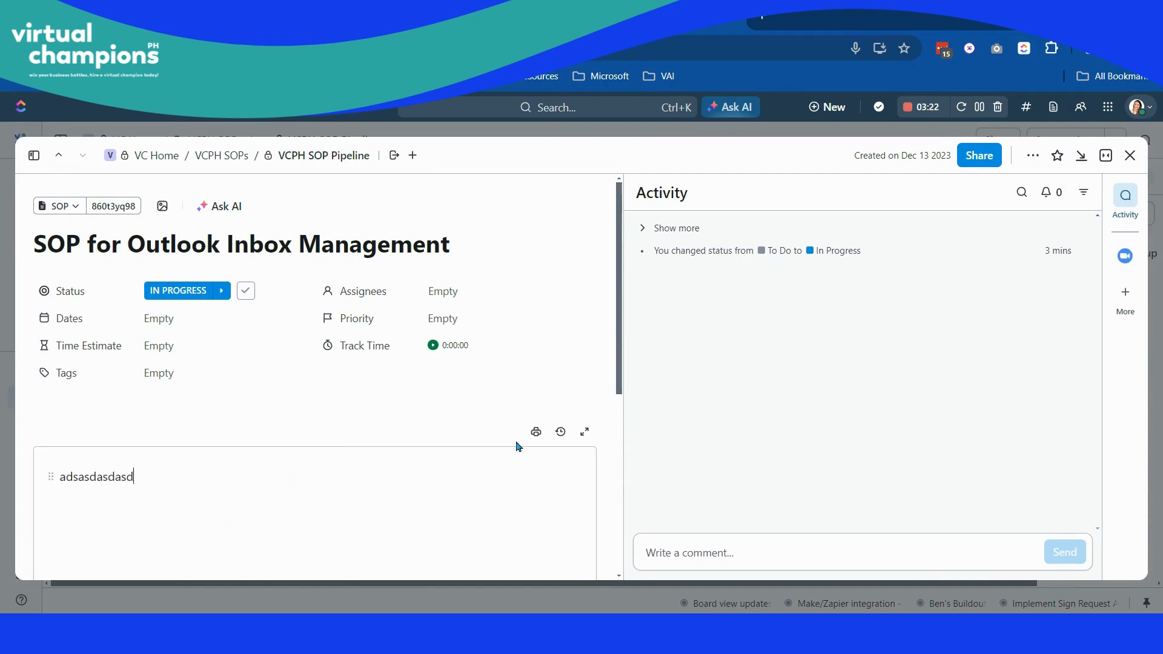
# - Upload Pinnacle-Law-Firm-logo-5k-300x71.png from the computer as an attachment to the task and close the task
pyautogui.scroll(-5, 518, 447)
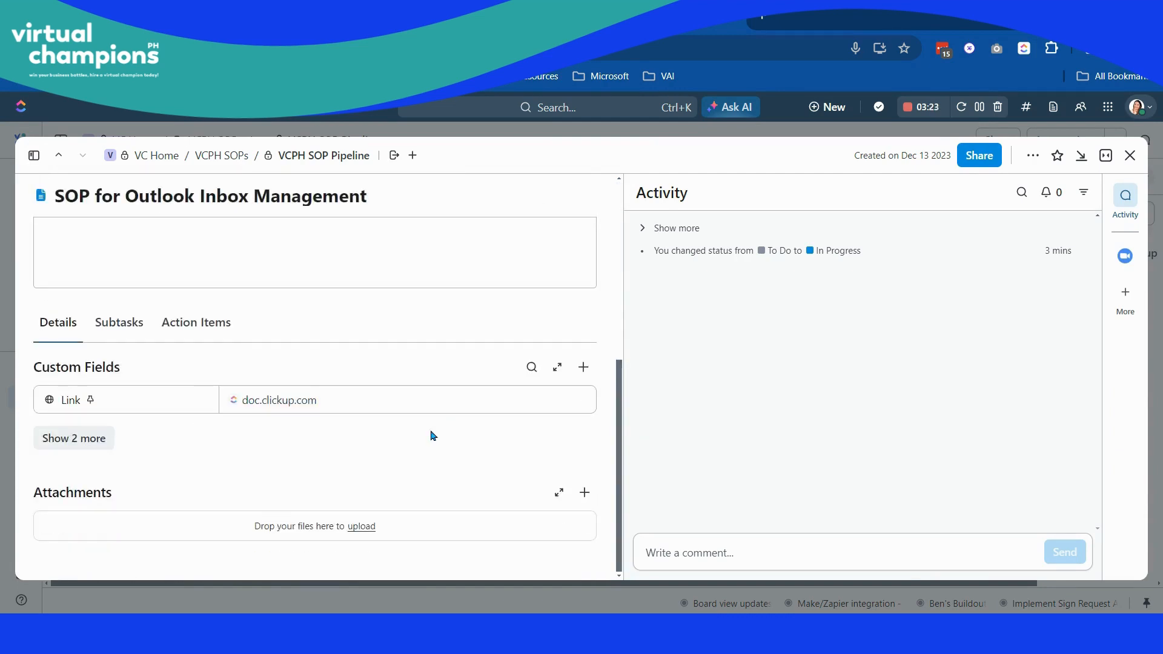
pyautogui.click(585, 493)
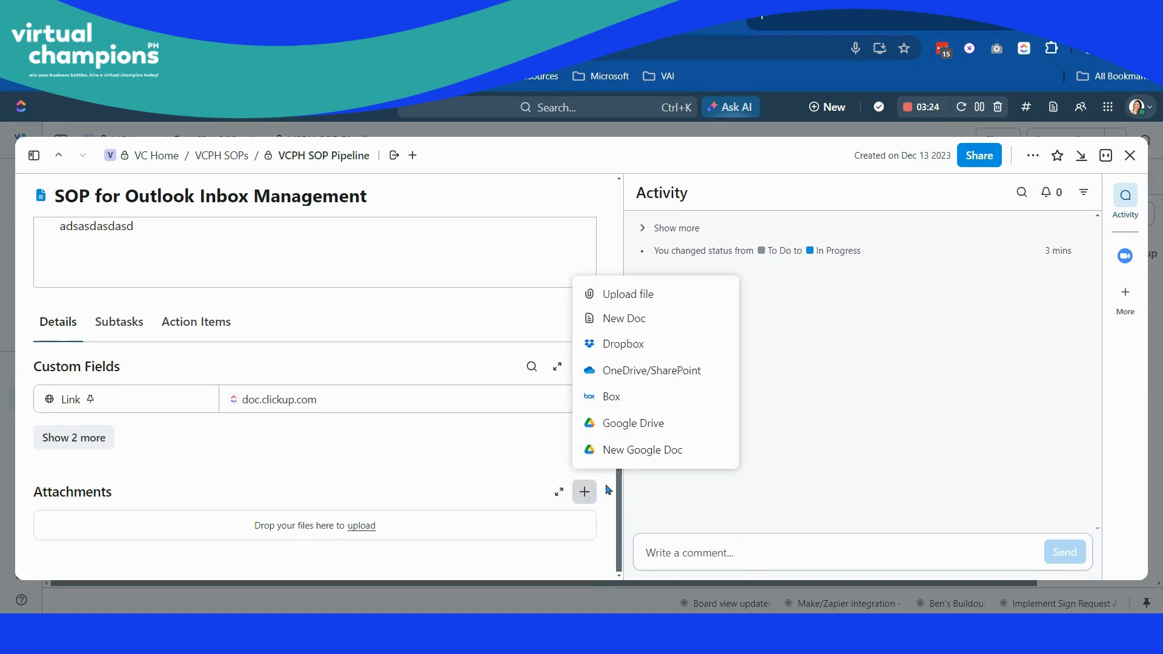
pyautogui.click(647, 295)
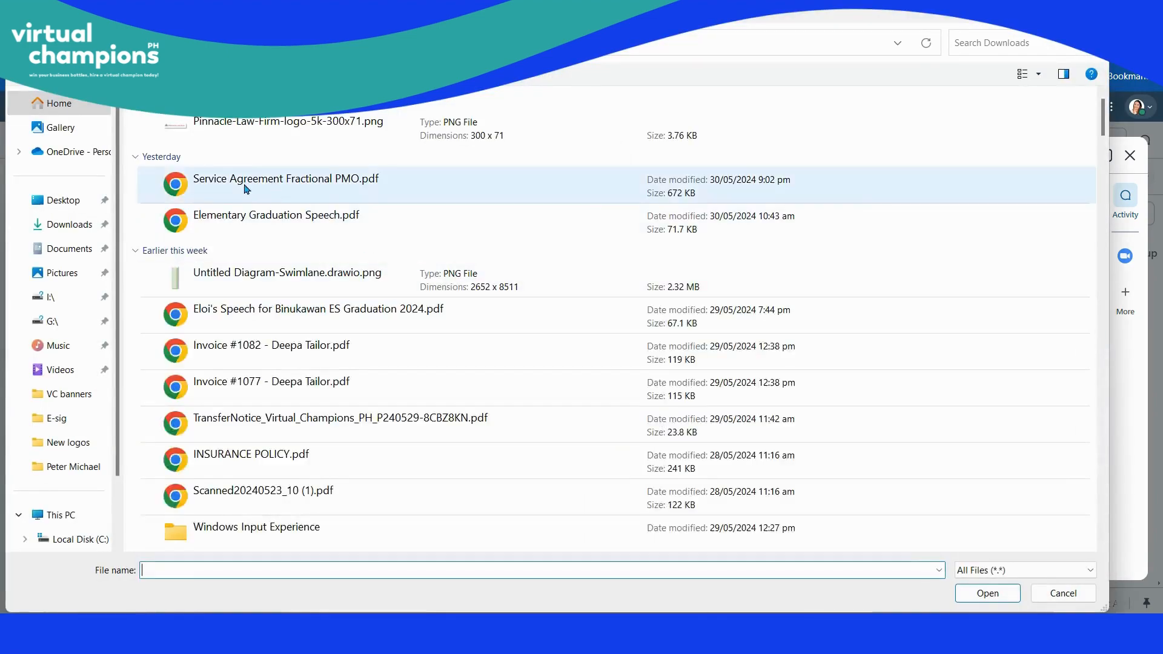
pyautogui.press('Escape')
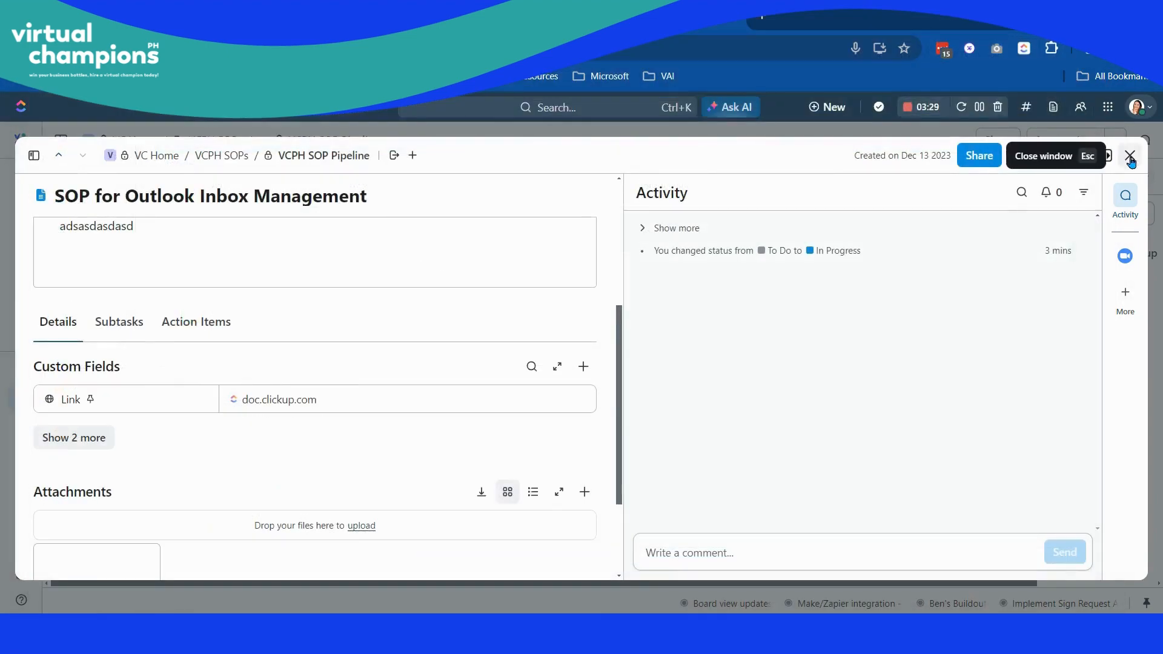
pyautogui.click(1131, 156)
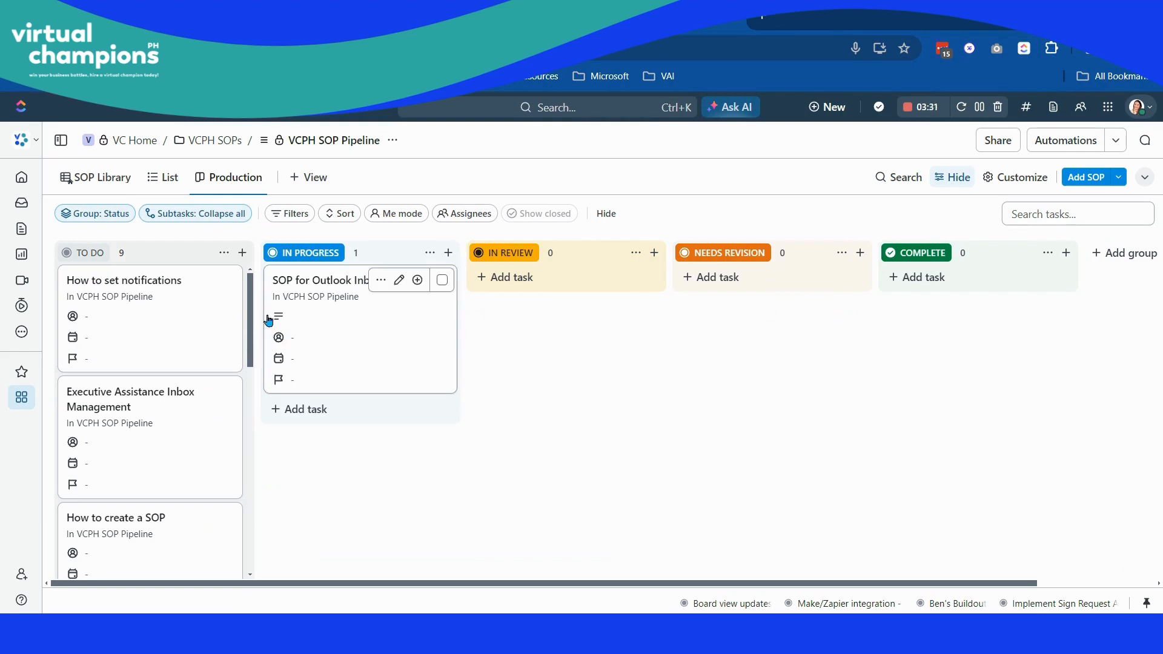
# - Check the Outlook Inbox Management task's description and attachment, and inspect the description indicator on its board card
pyautogui.click(387, 315)
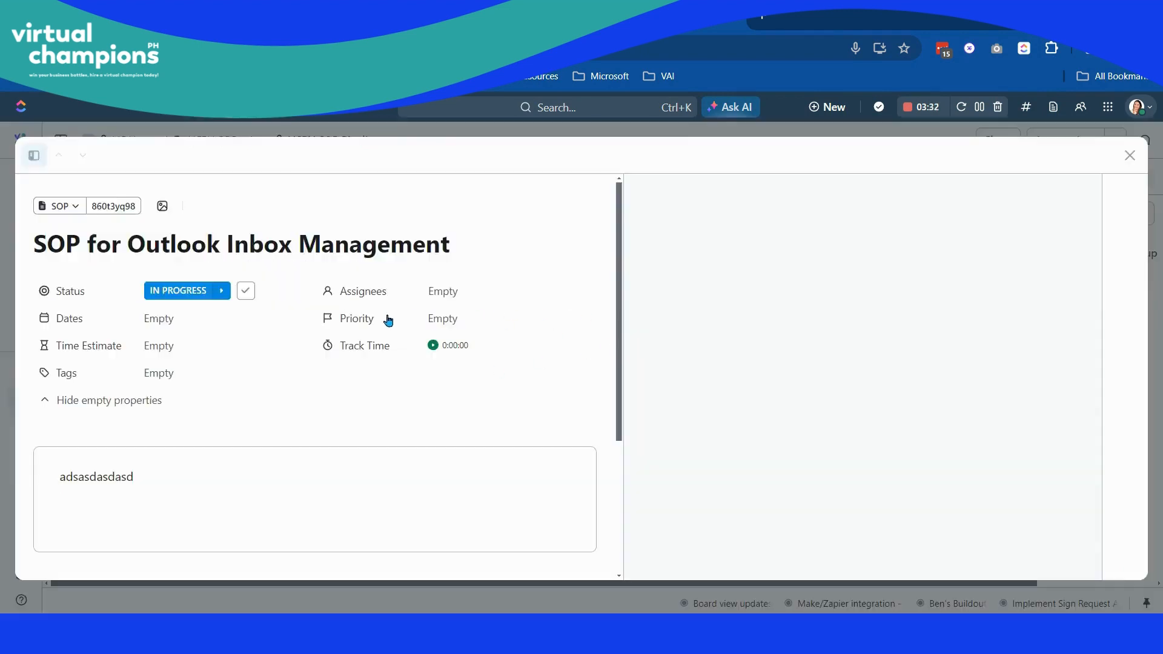
pyautogui.scroll(-6, 373, 485)
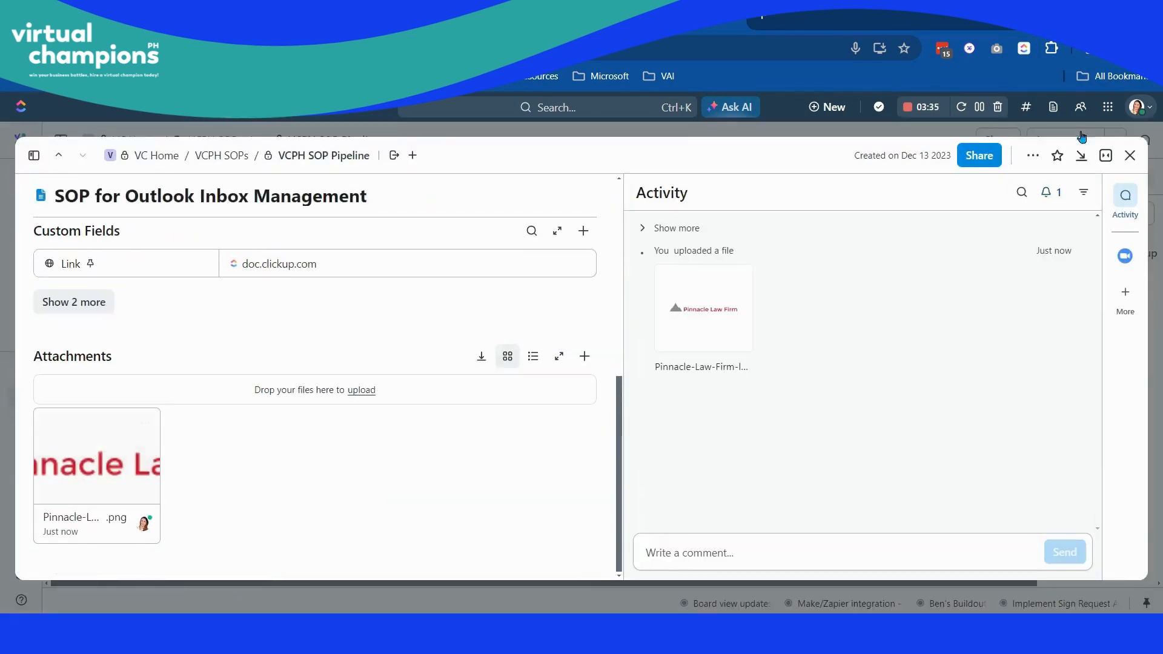
pyautogui.click(1130, 156)
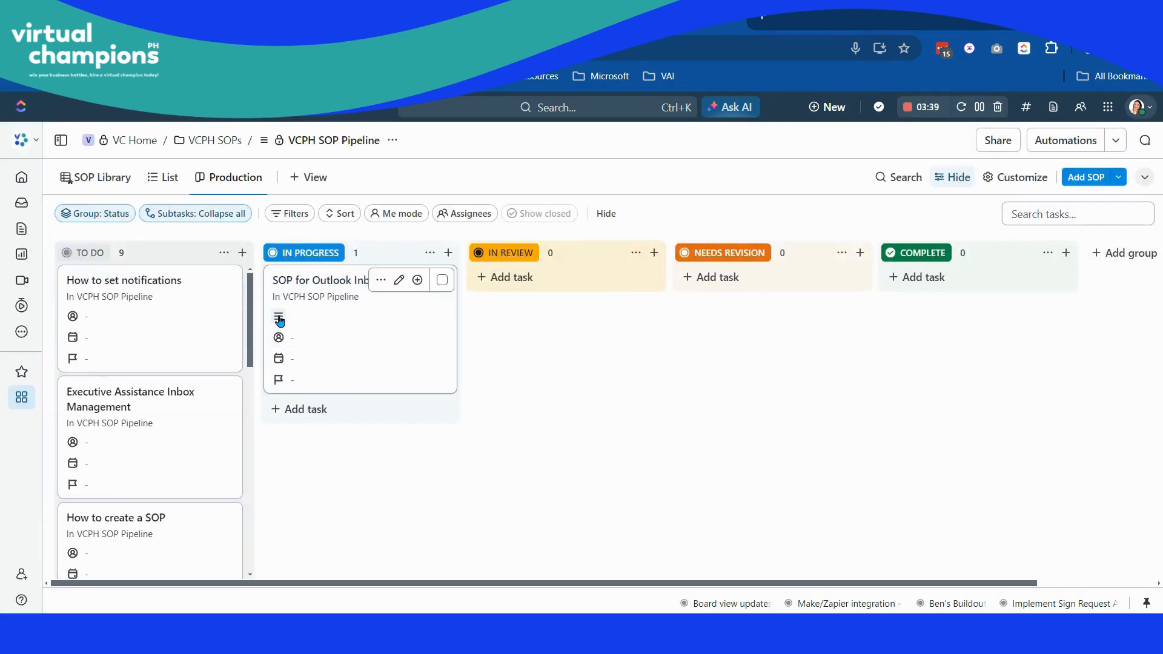
pyautogui.moveTo(283, 321)
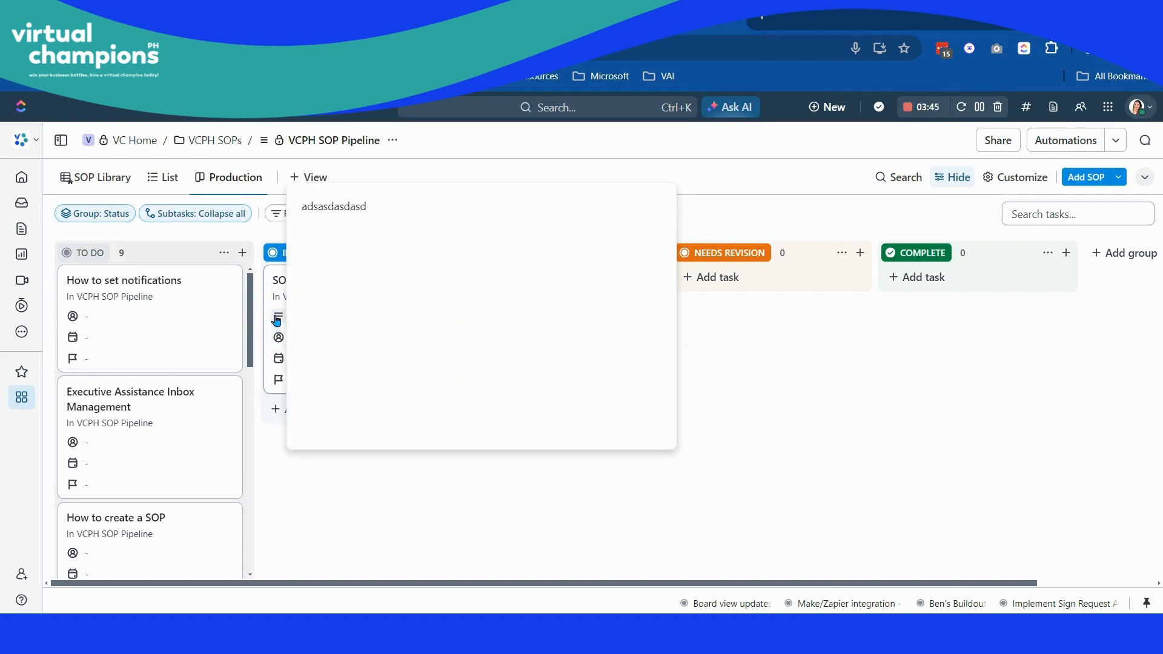
# - Turn off Task properties in the board options so the cards hide their description indicators
pyautogui.click(1013, 176)
pyautogui.click(994, 278)
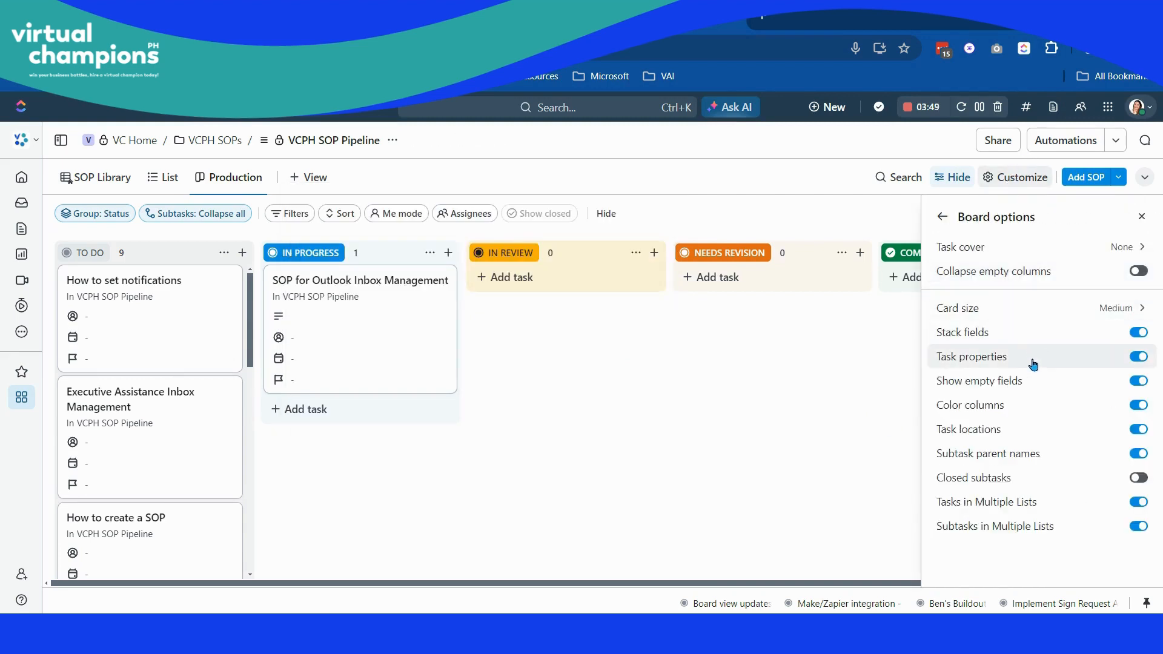
pyautogui.click(1137, 358)
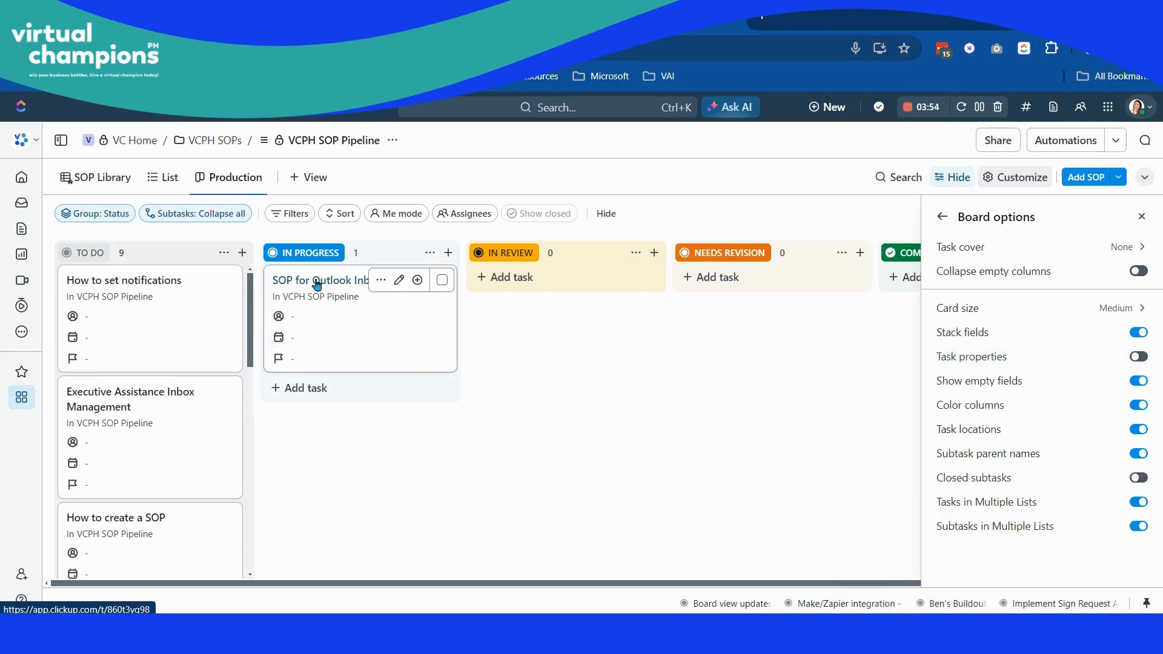
# - Open the "SOP for Outlook Inbox Management" task and review its description and attachments
pyautogui.click(317, 282)
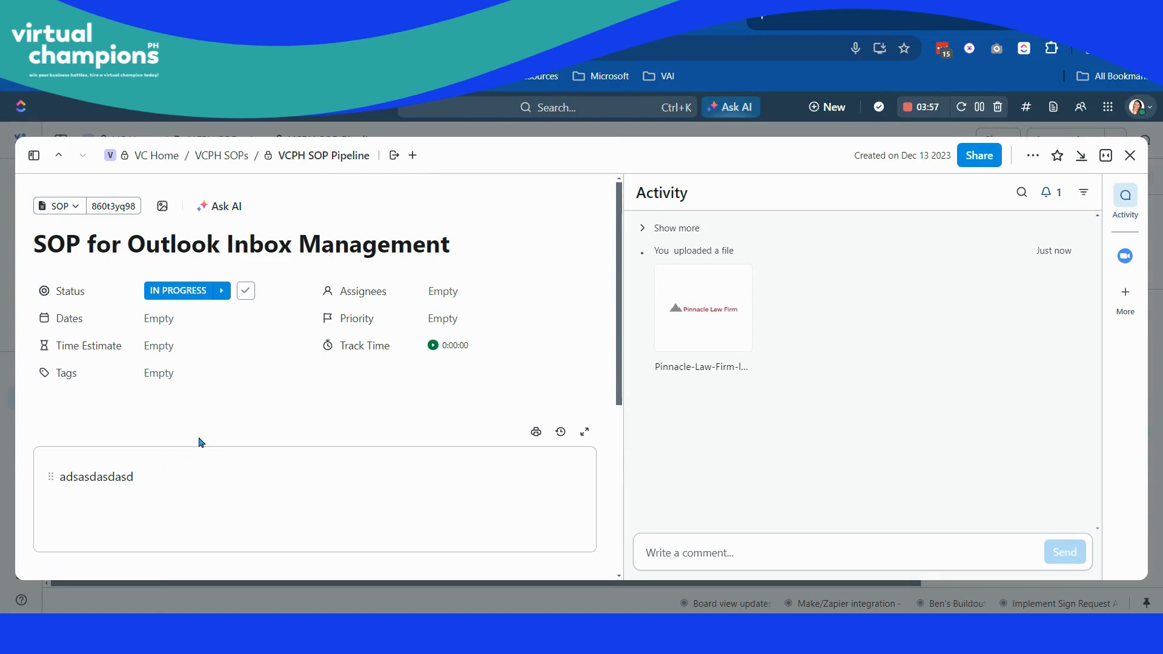
pyautogui.scroll(-5, 202, 442)
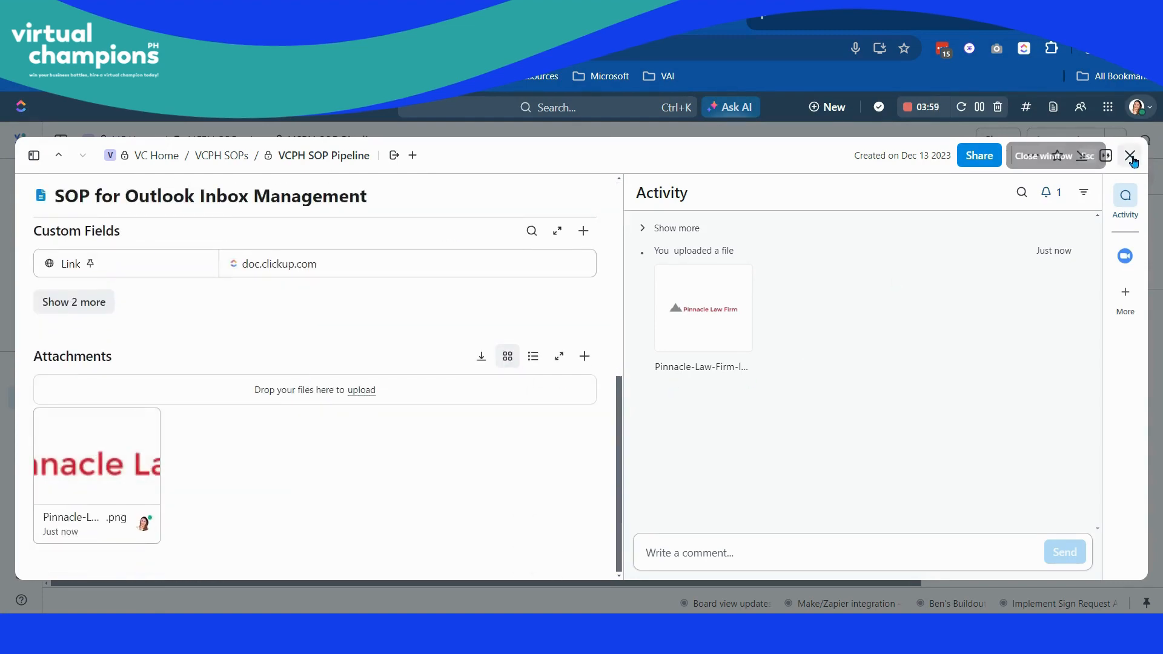
# - Close the task, show the Date closed field on the Production board's cards and save the view
pyautogui.click(1131, 157)
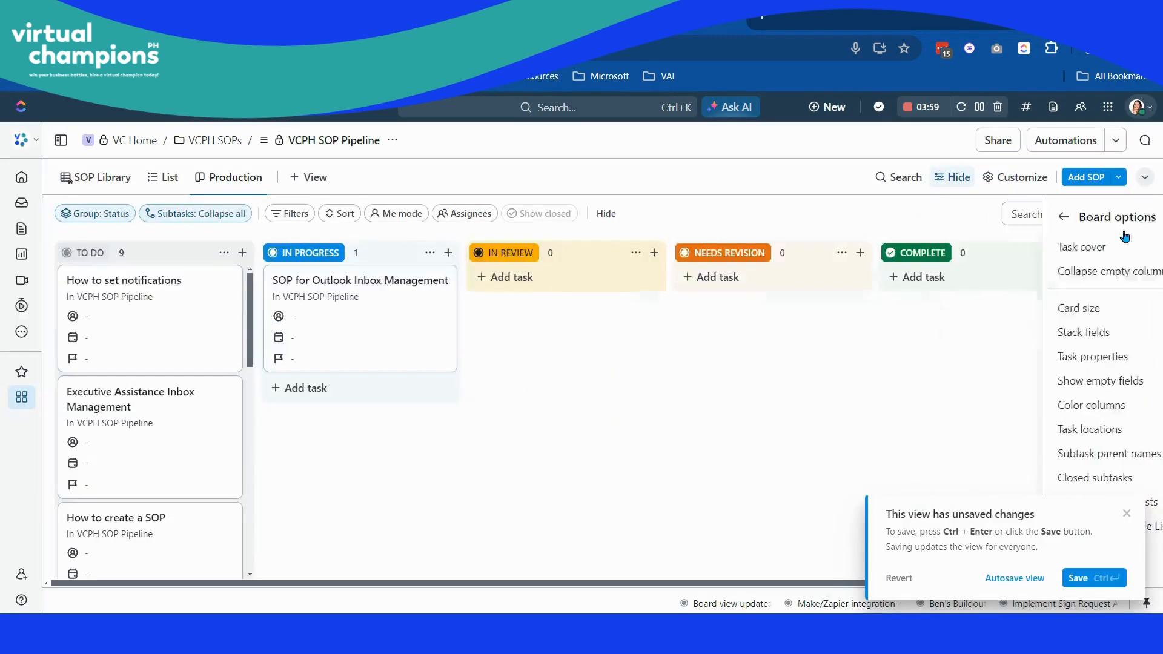
pyautogui.click(997, 178)
pyautogui.click(981, 294)
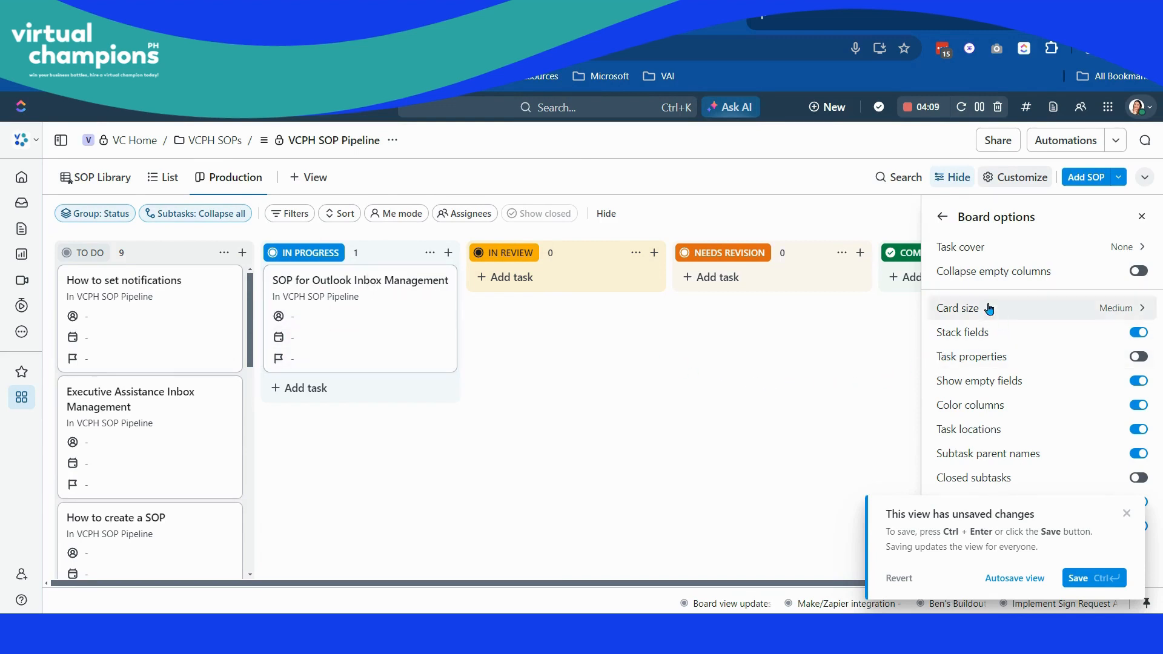
pyautogui.click(943, 216)
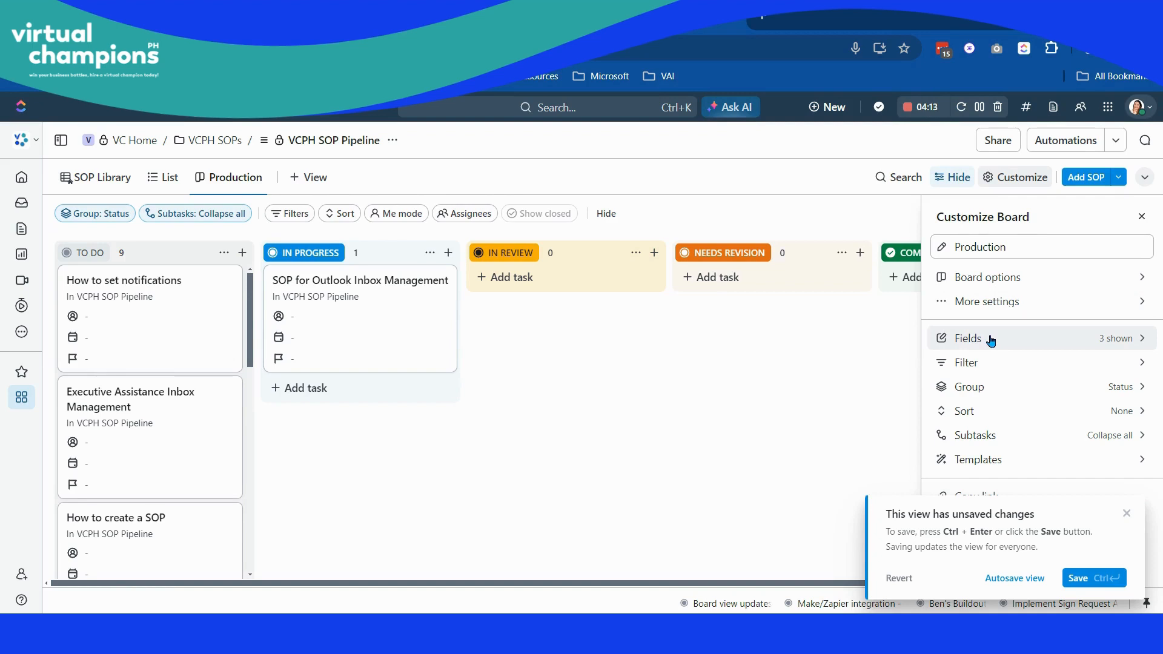
pyautogui.click(972, 340)
pyautogui.scroll(-3, 1058, 369)
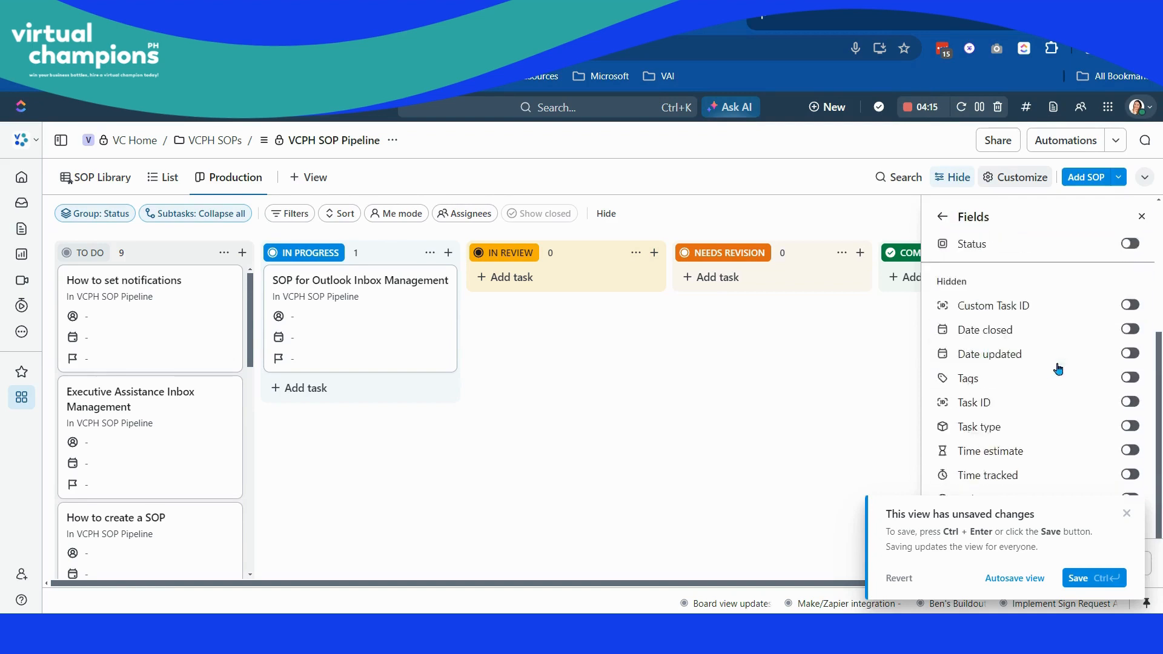
pyautogui.scroll(2, 1058, 369)
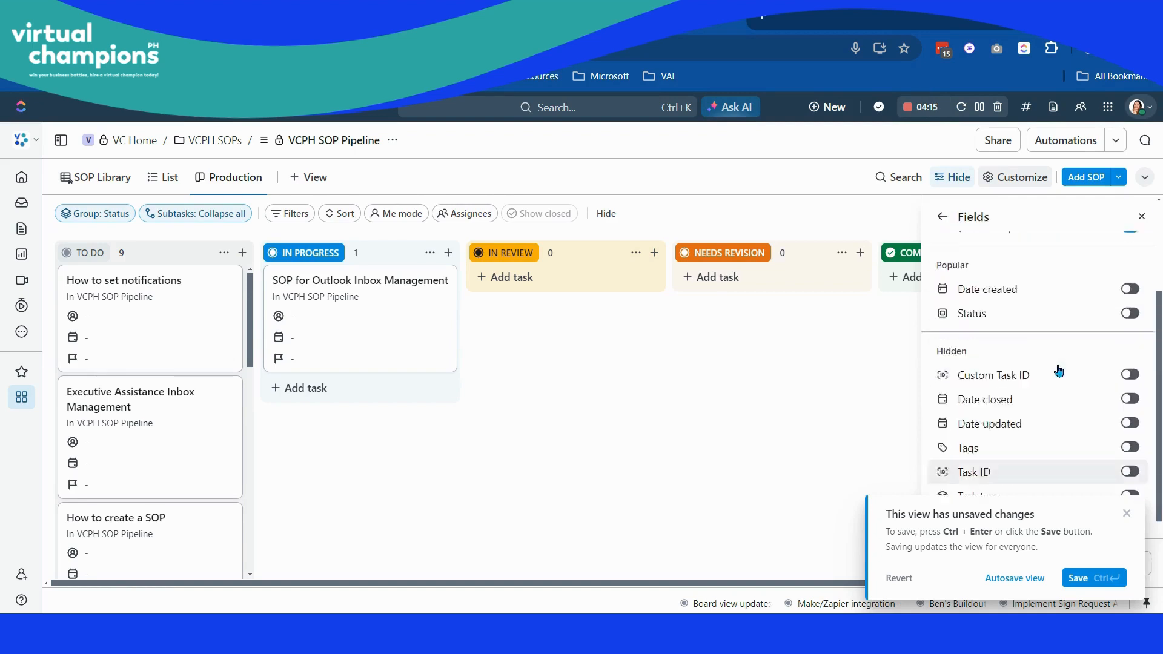
pyautogui.click(1130, 427)
pyautogui.hotkey('ctrl', 'Return')
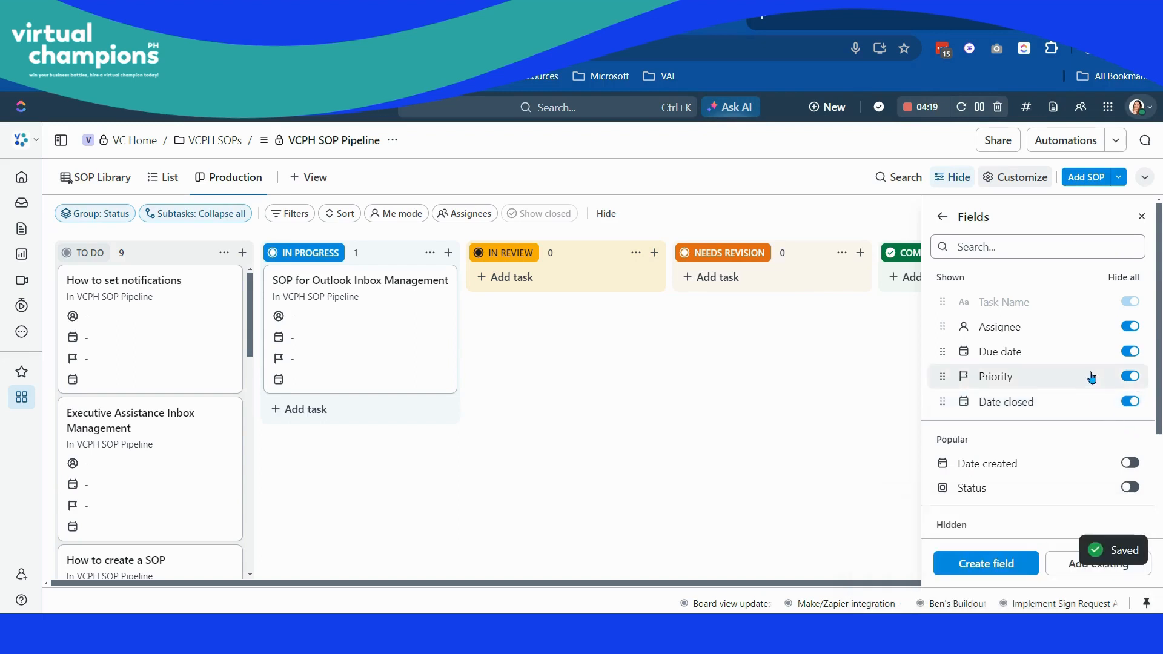
# - Hide the Priority field from the board cards and leave the field settings
pyautogui.scroll(-2, 1091, 377)
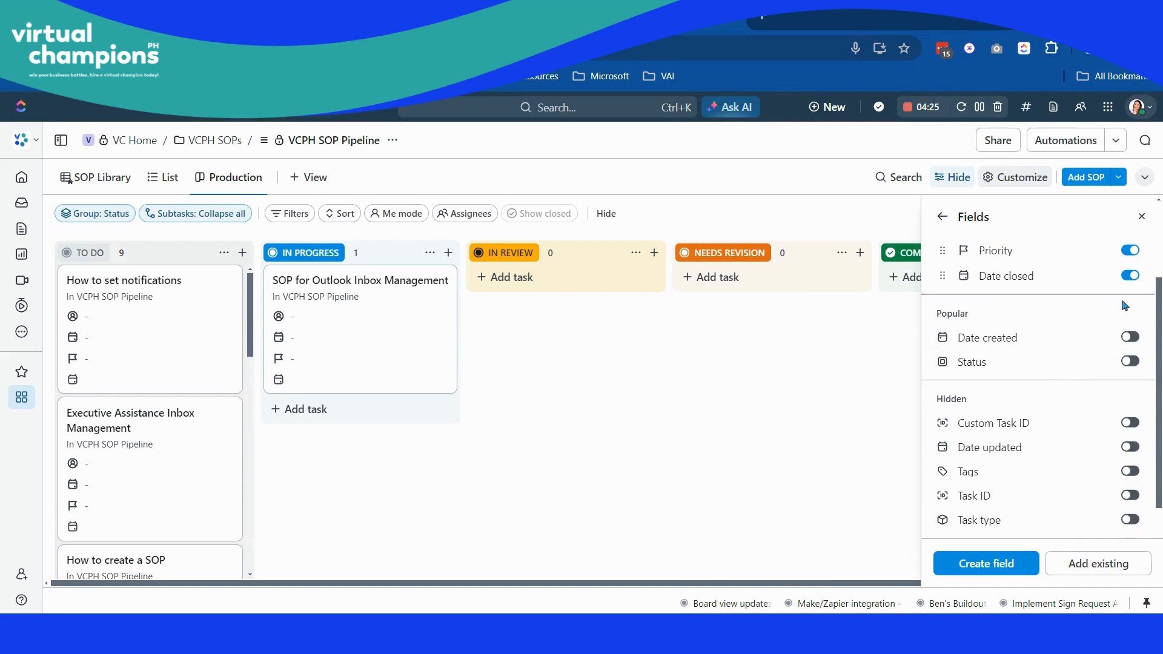
pyautogui.click(1131, 252)
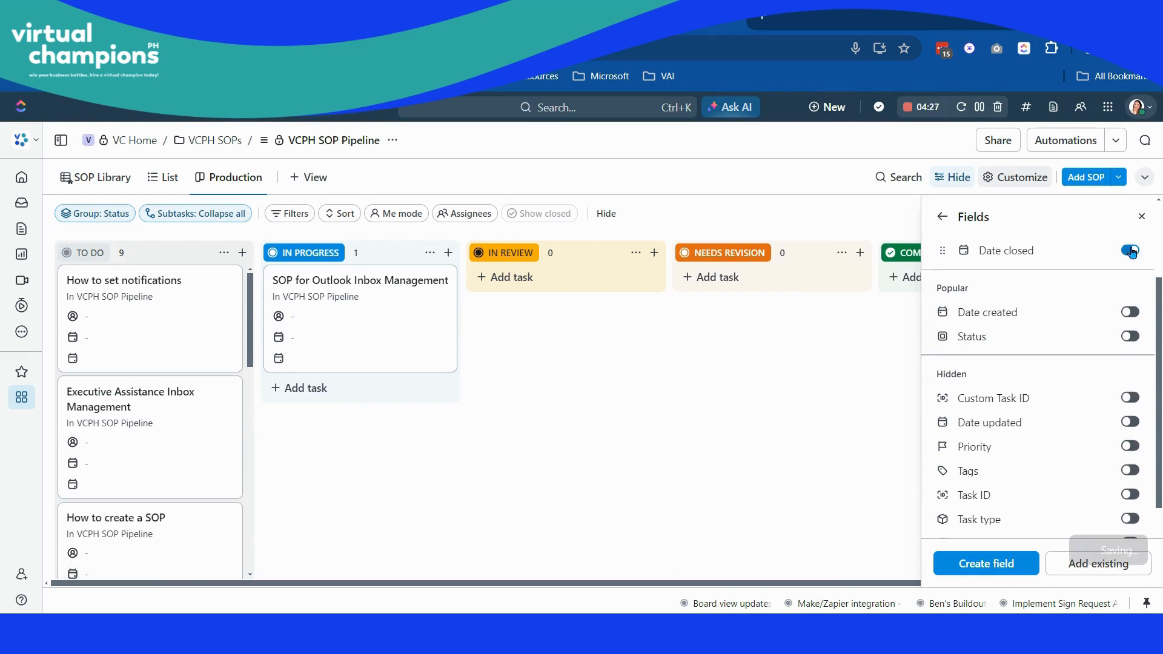
pyautogui.click(944, 218)
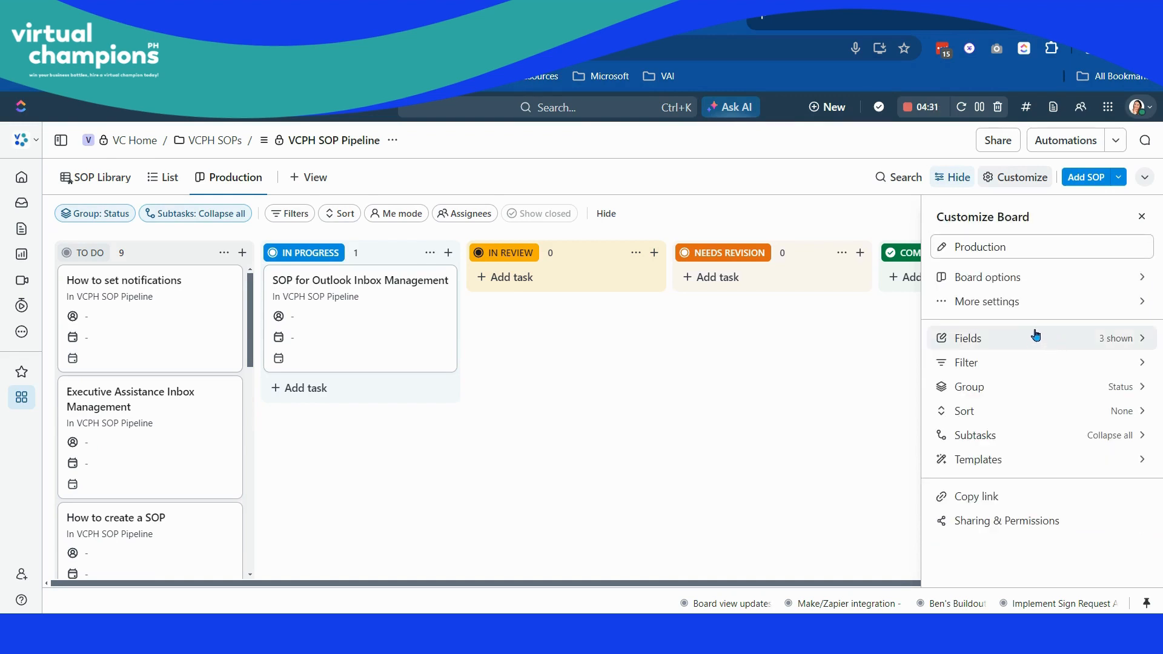
# - Turn Show empty fields off in the board options and back on to compare the cards
pyautogui.click(1024, 278)
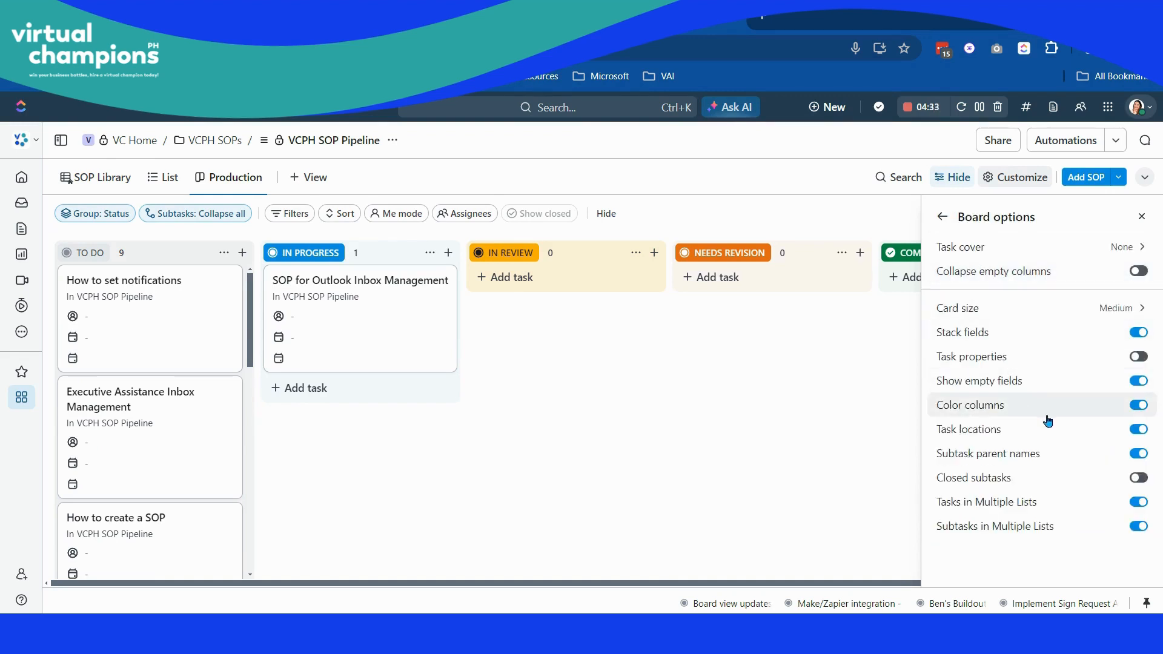
pyautogui.click(1137, 383)
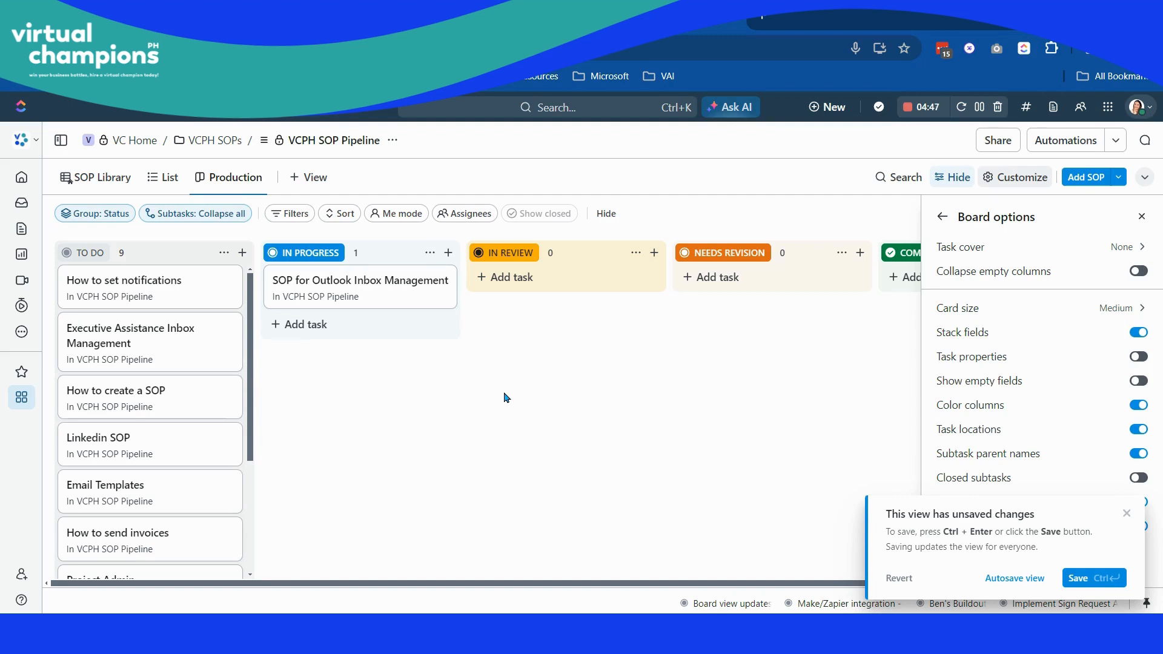
pyautogui.click(1139, 382)
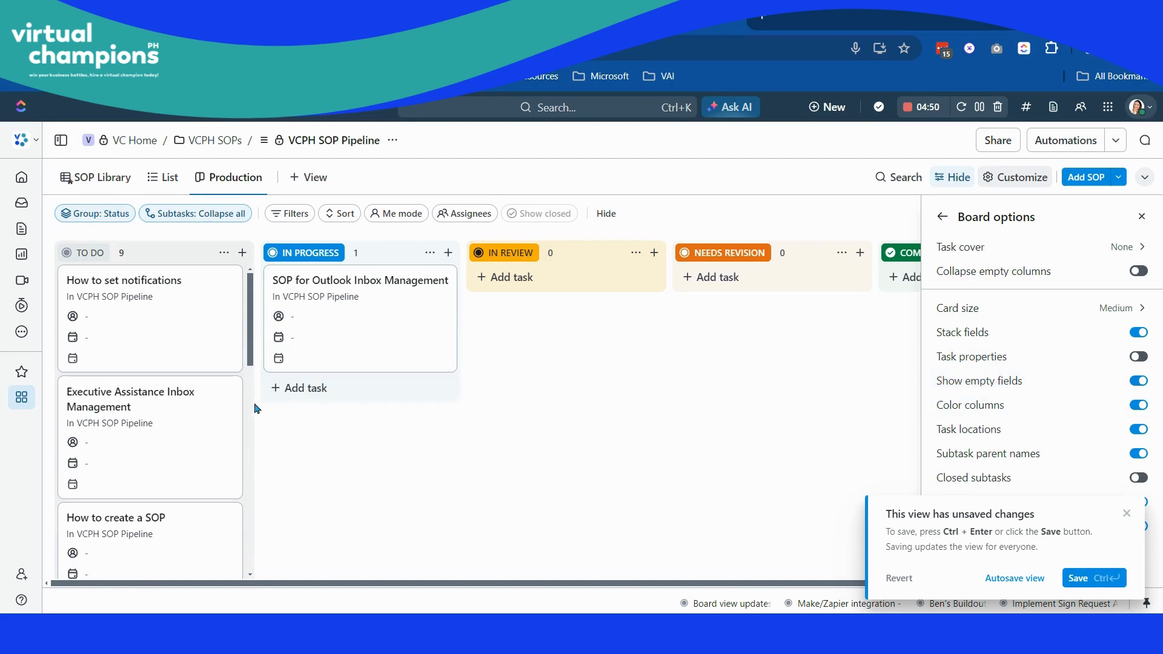
# - Assign the SOP for Outlook Inbox Management card to yourself and set its due date to 4/29/2024
pyautogui.click(307, 316)
pyautogui.click(315, 426)
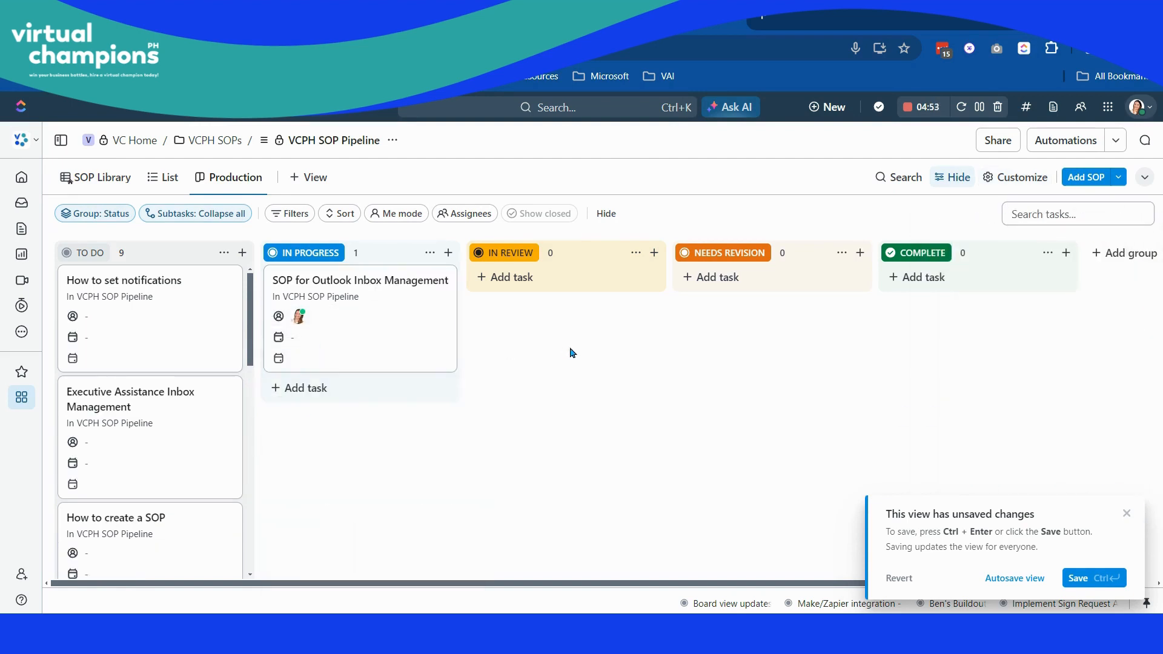
pyautogui.click(334, 343)
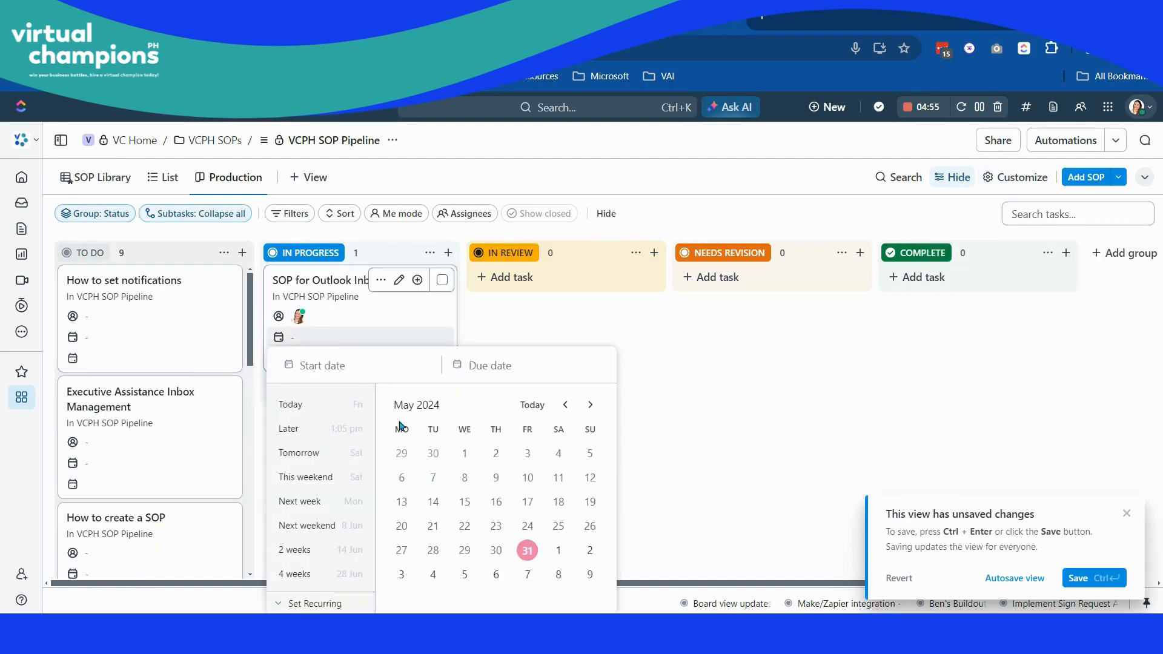
pyautogui.click(402, 453)
pyautogui.click(723, 358)
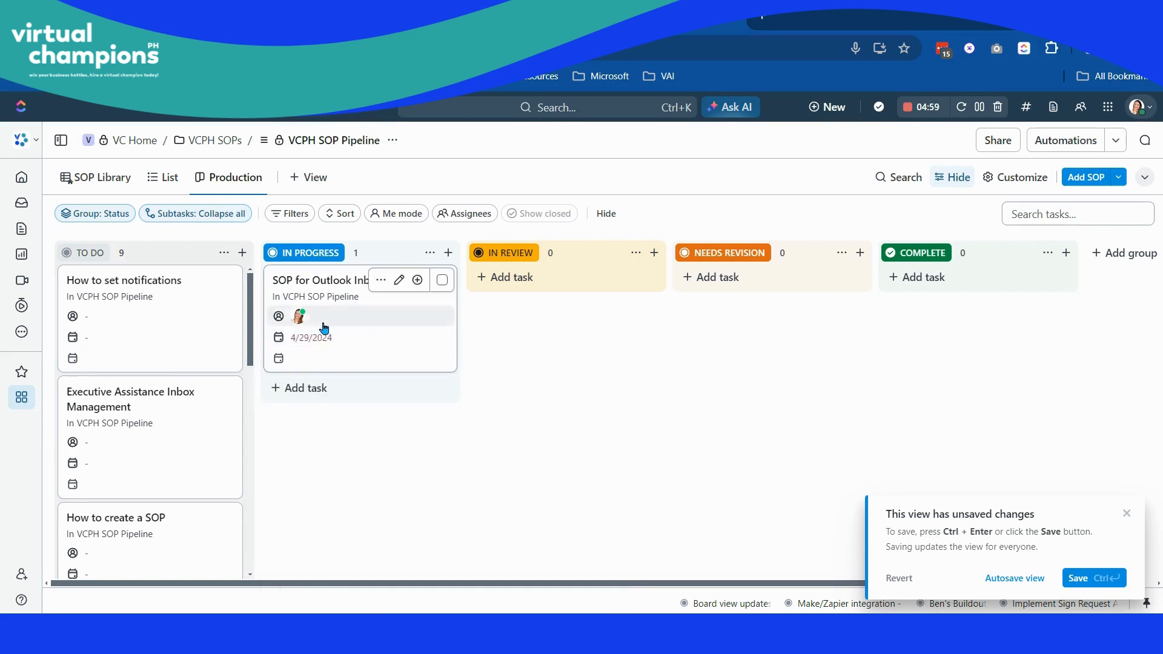
# - Open the SOP for Outlook Inbox Management task, reveal and review its empty custom fields, and close it
pyautogui.click(328, 283)
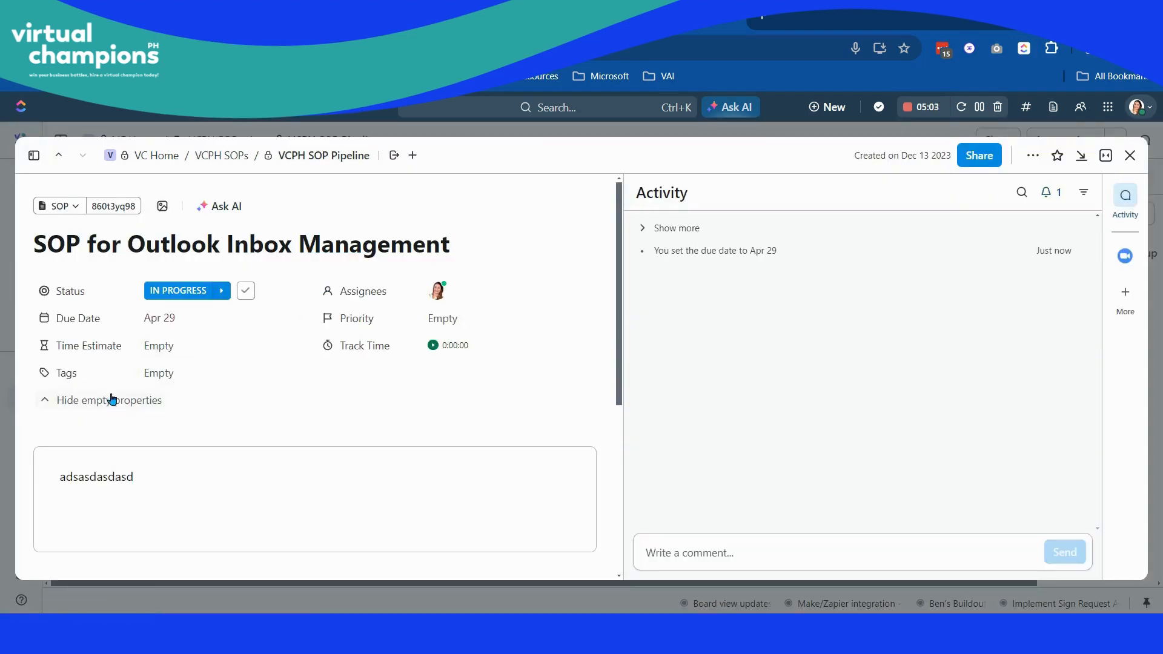
pyautogui.scroll(-5, 115, 393)
pyautogui.click(101, 451)
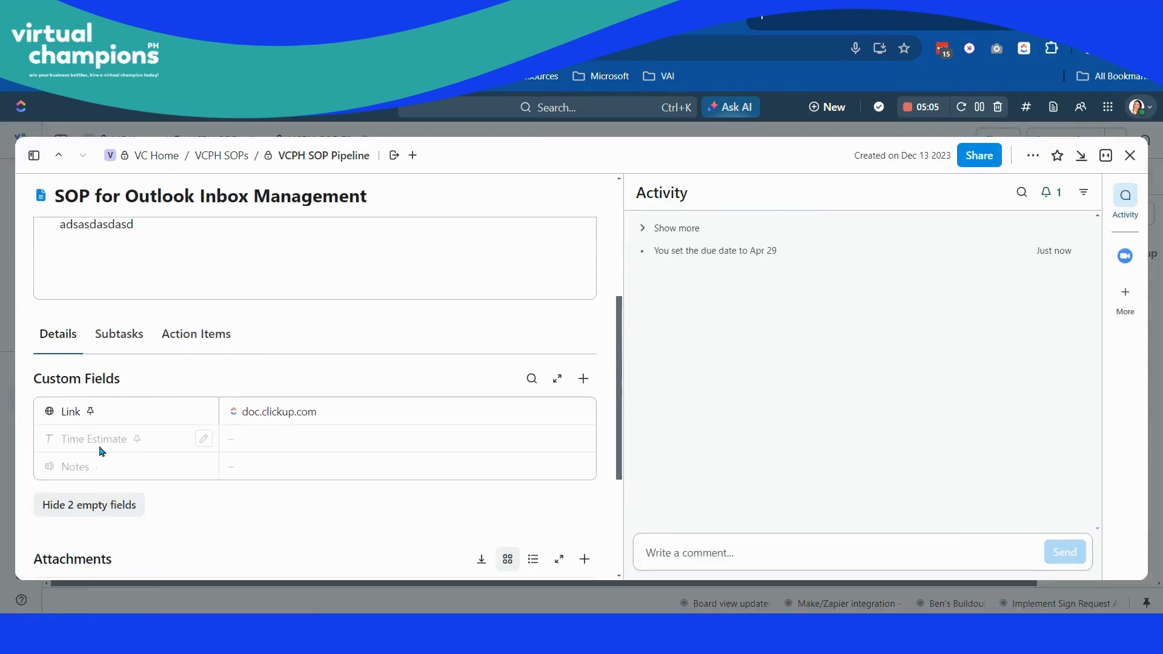
pyautogui.scroll(-2, 188, 362)
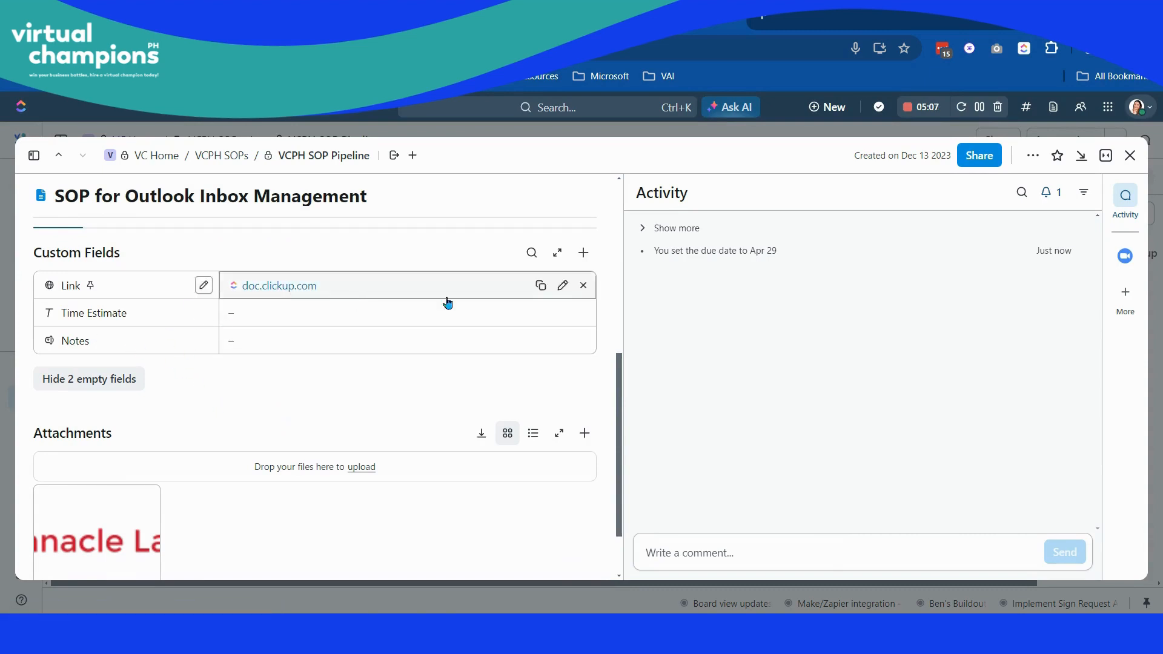
pyautogui.click(1131, 155)
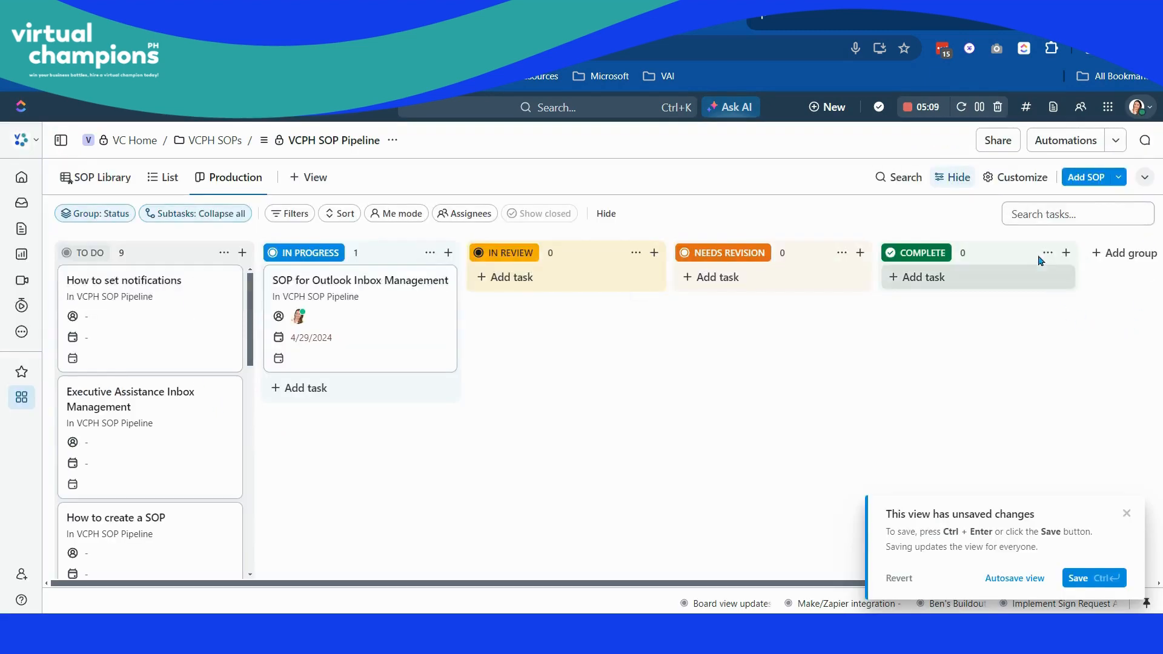
# - Turn off Task locations in the board options and dismiss the unsaved-changes notice
pyautogui.click(1021, 177)
pyautogui.click(1024, 279)
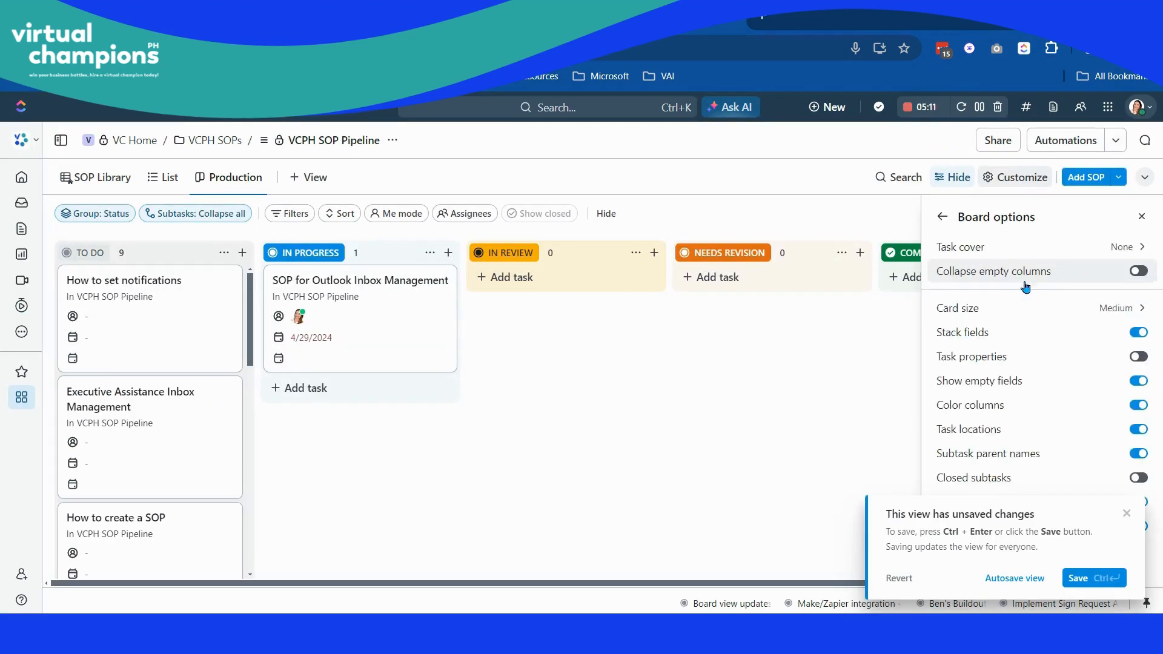
pyautogui.click(1138, 430)
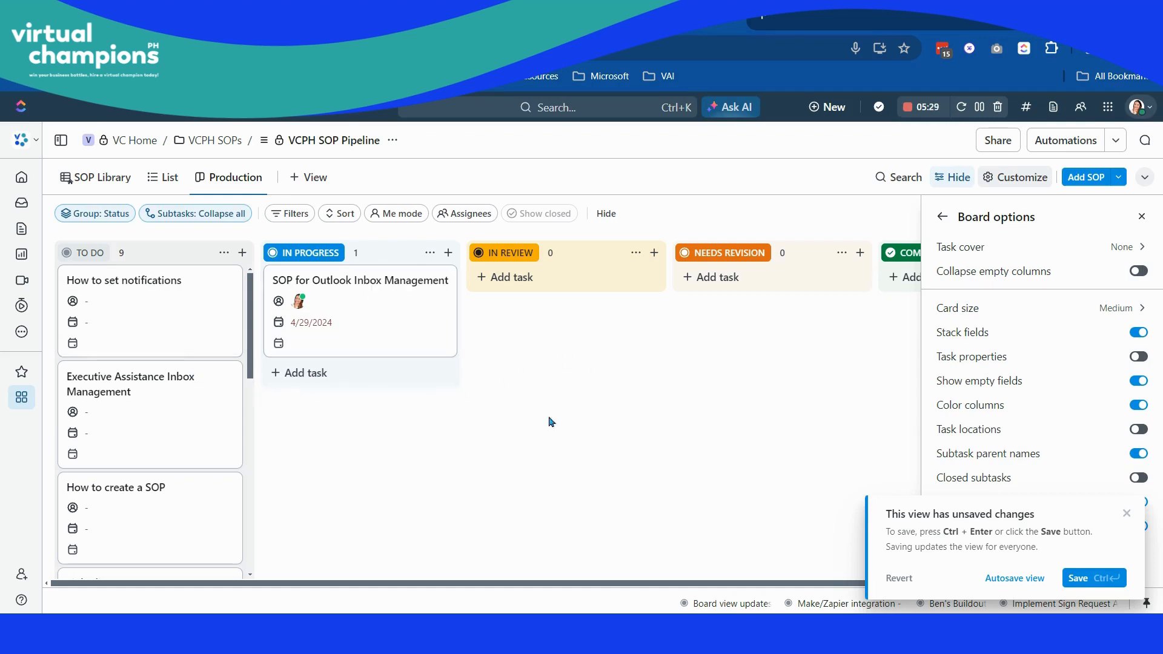
pyautogui.click(1127, 514)
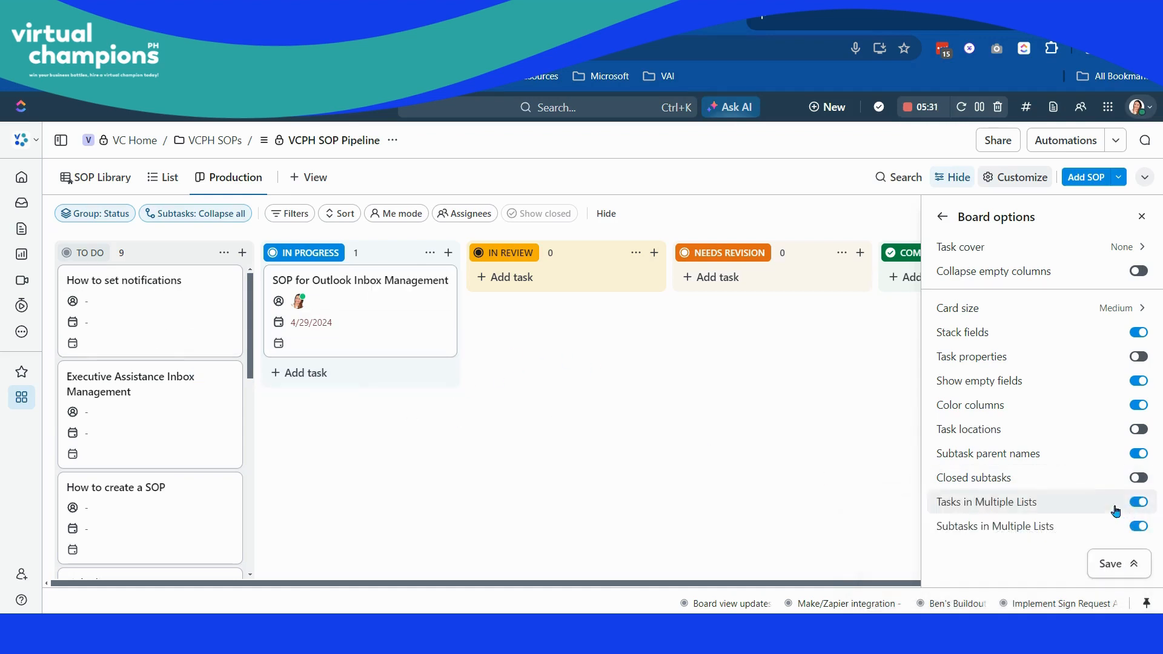
# - Turn off Subtask parent names, Tasks in Multiple Lists and Subtasks in Multiple Lists, and save the view
pyautogui.click(1137, 455)
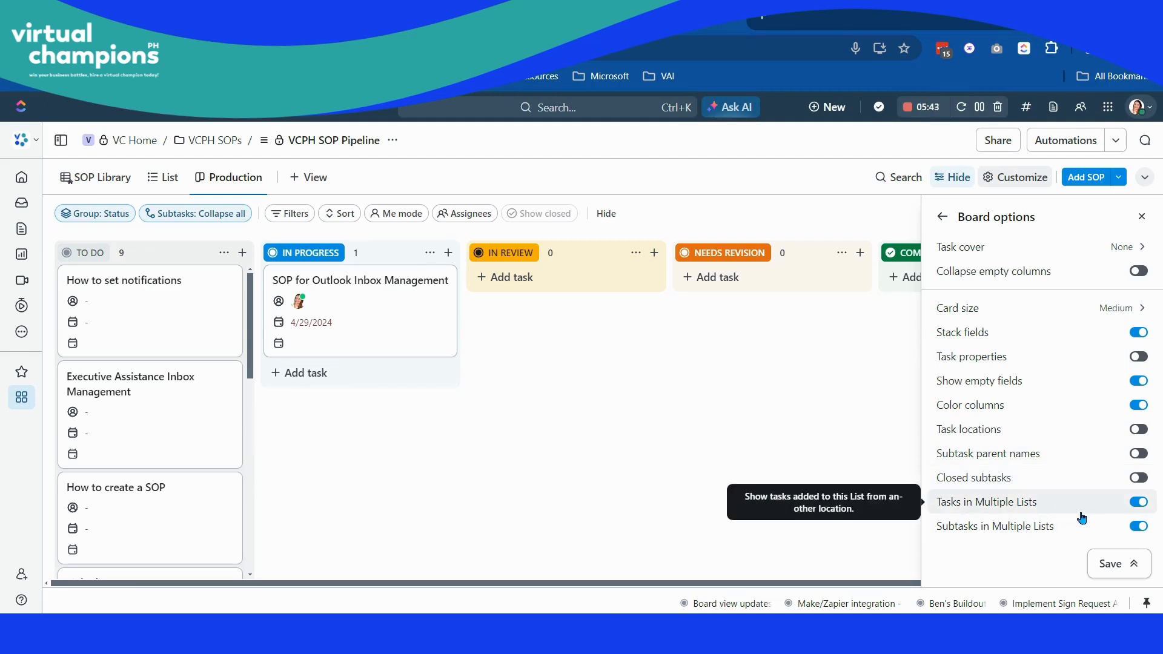
pyautogui.click(1139, 504)
pyautogui.click(1138, 527)
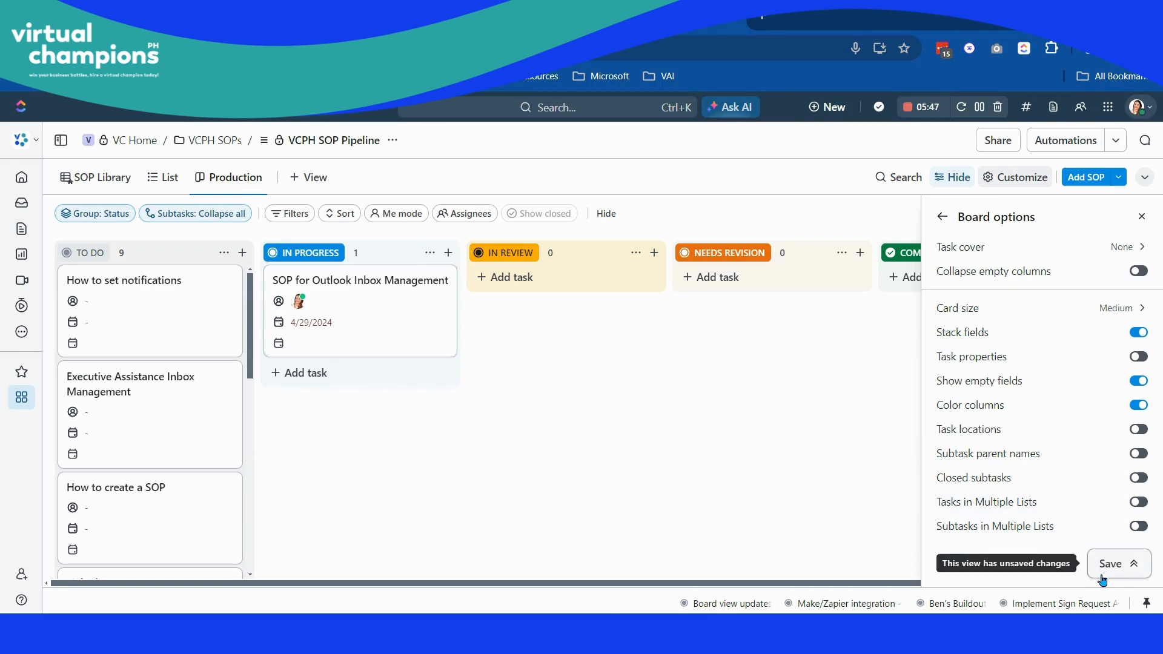
pyautogui.click(1108, 567)
pyautogui.click(1075, 577)
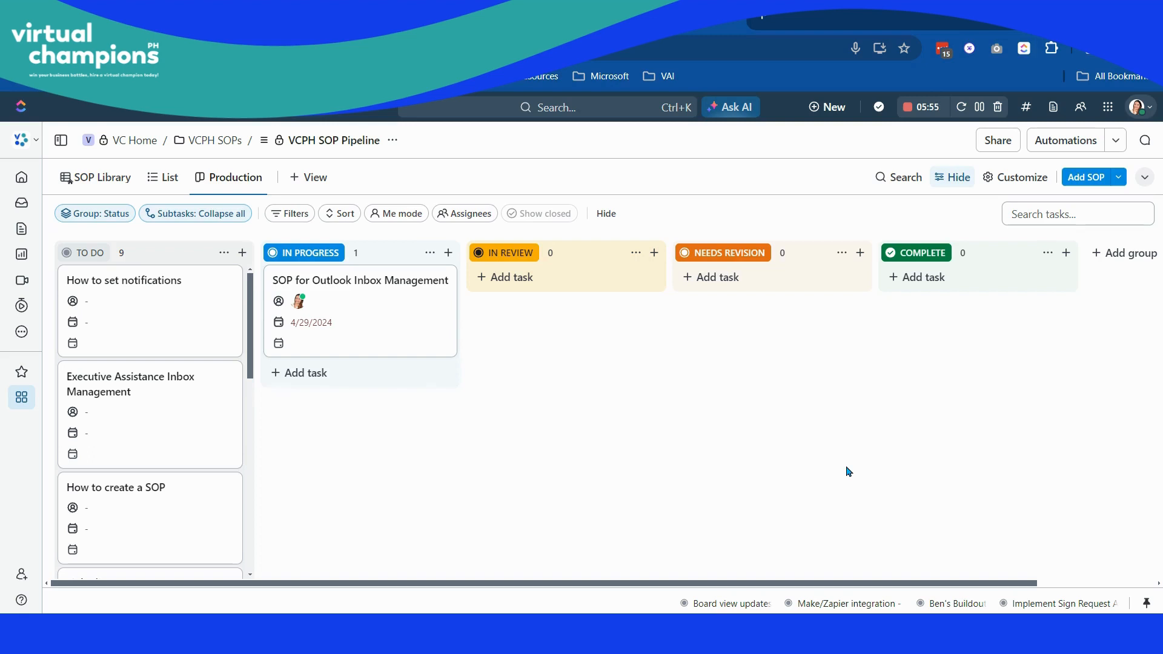
pyautogui.click(1009, 176)
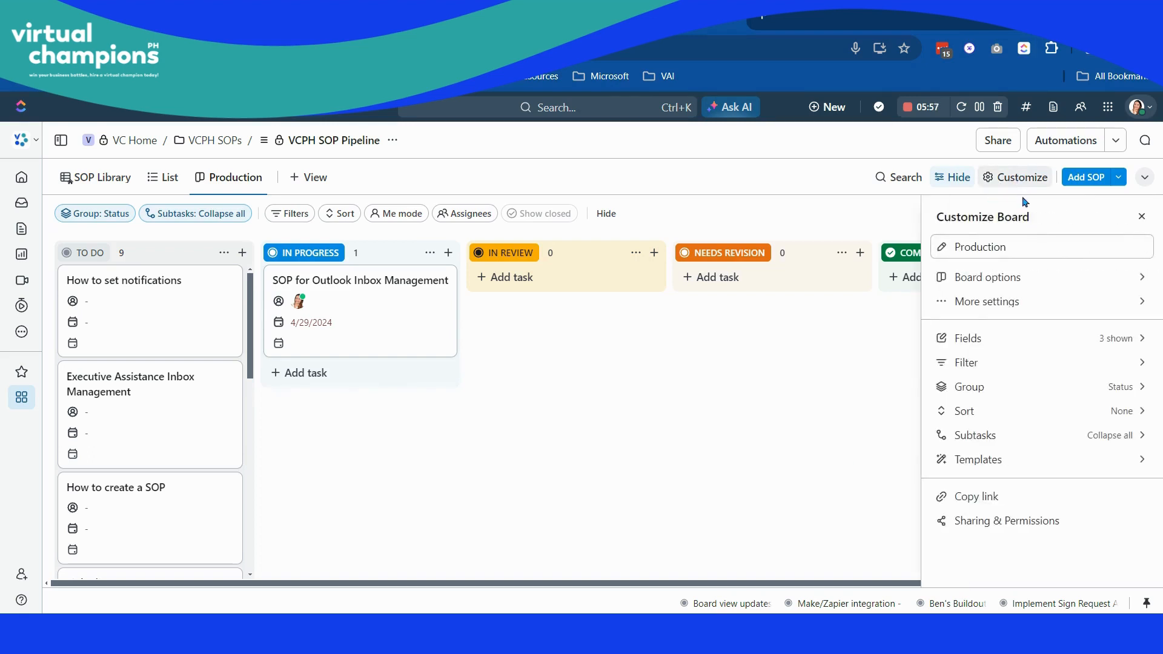
pyautogui.click(1020, 277)
pyautogui.click(943, 217)
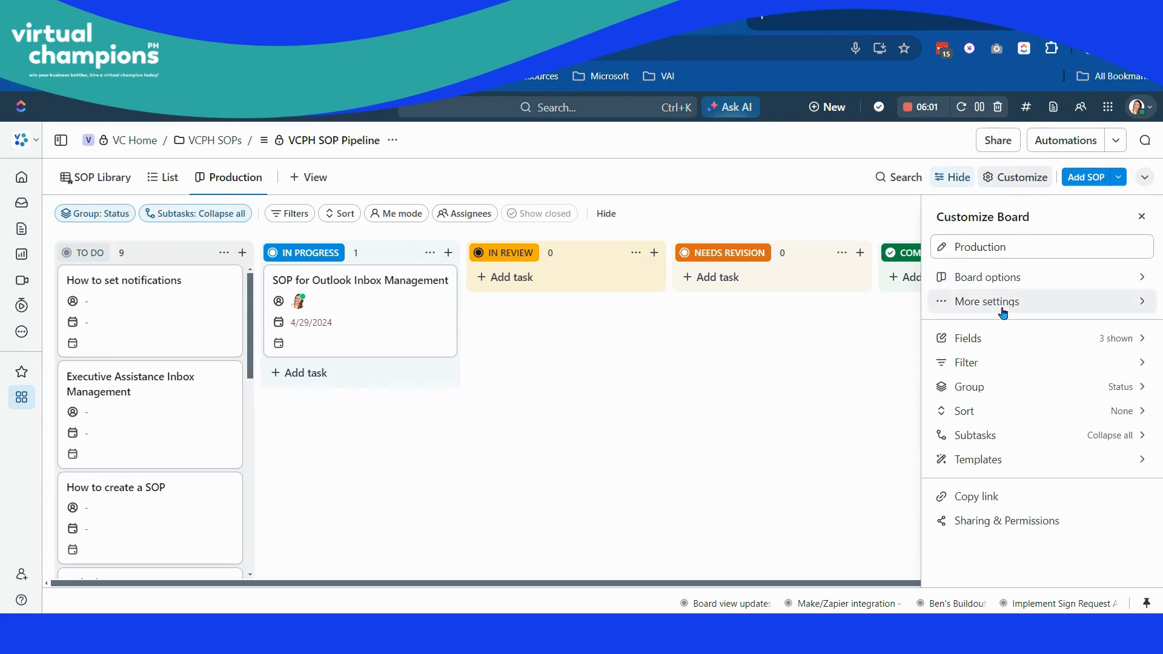
pyautogui.click(985, 303)
pyautogui.click(943, 217)
pyautogui.click(501, 397)
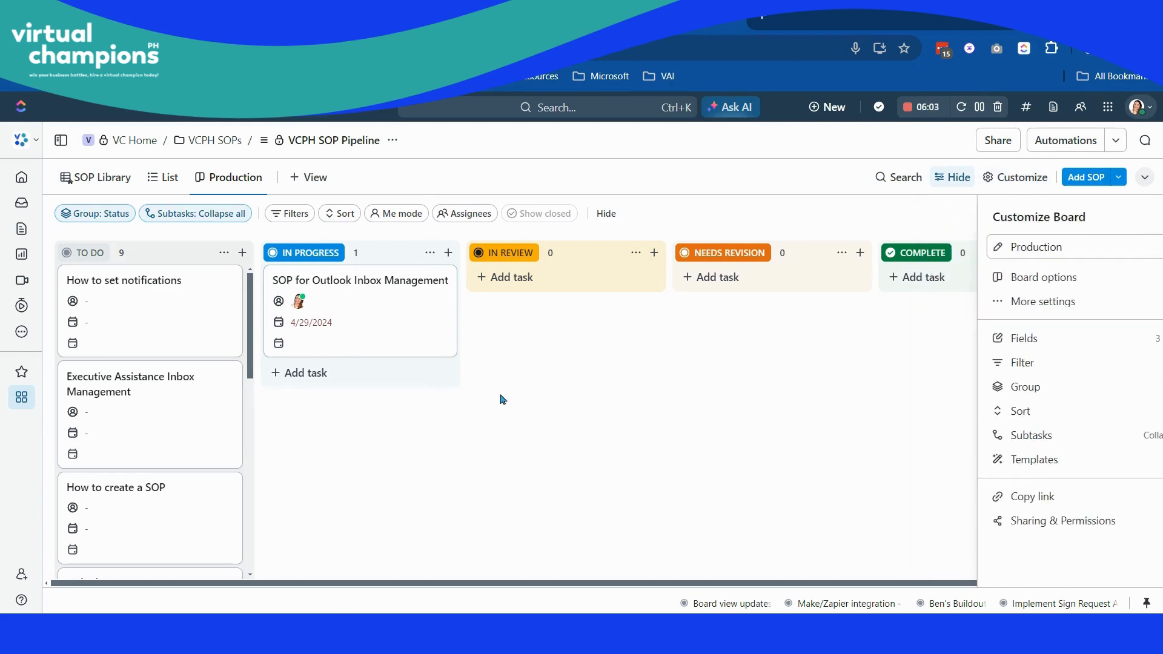
# - Go to the Team Directory list, show its Meet the Team board and collapse the sidebar
pyautogui.click(60, 140)
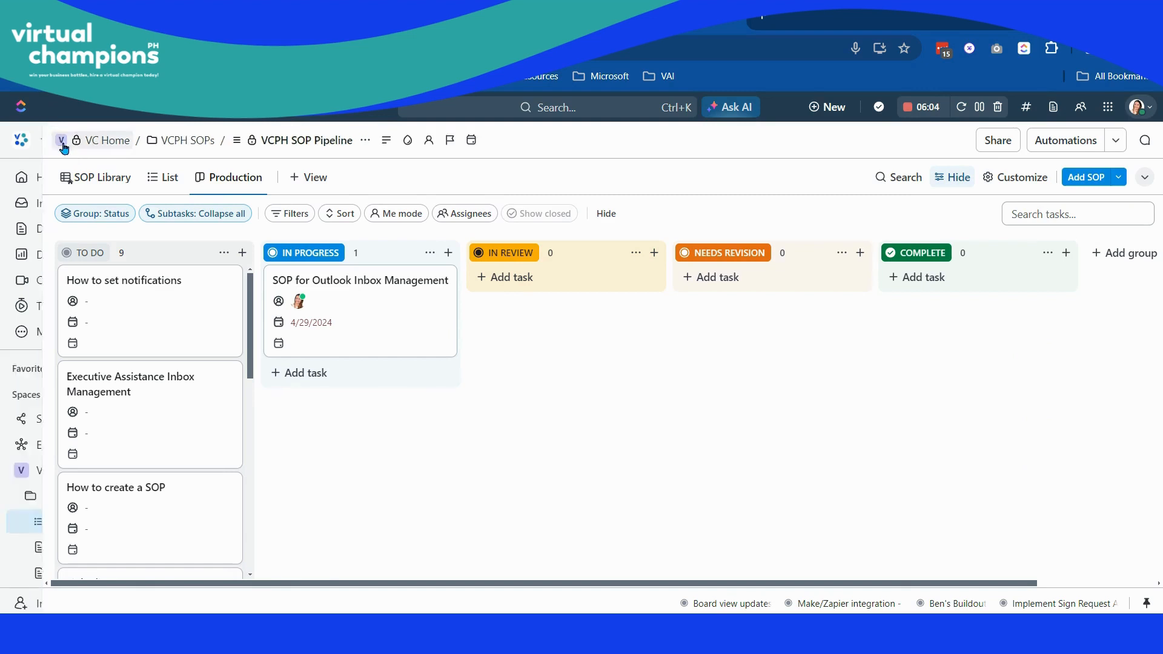
pyautogui.click(29, 266)
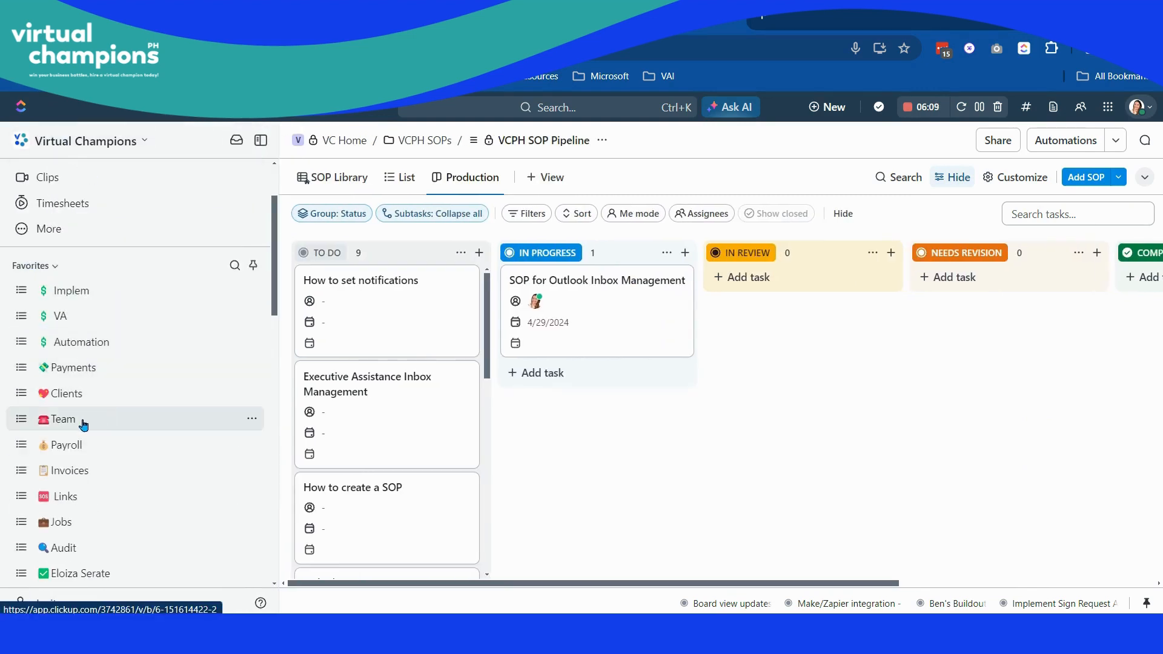
pyautogui.scroll(-3, 83, 425)
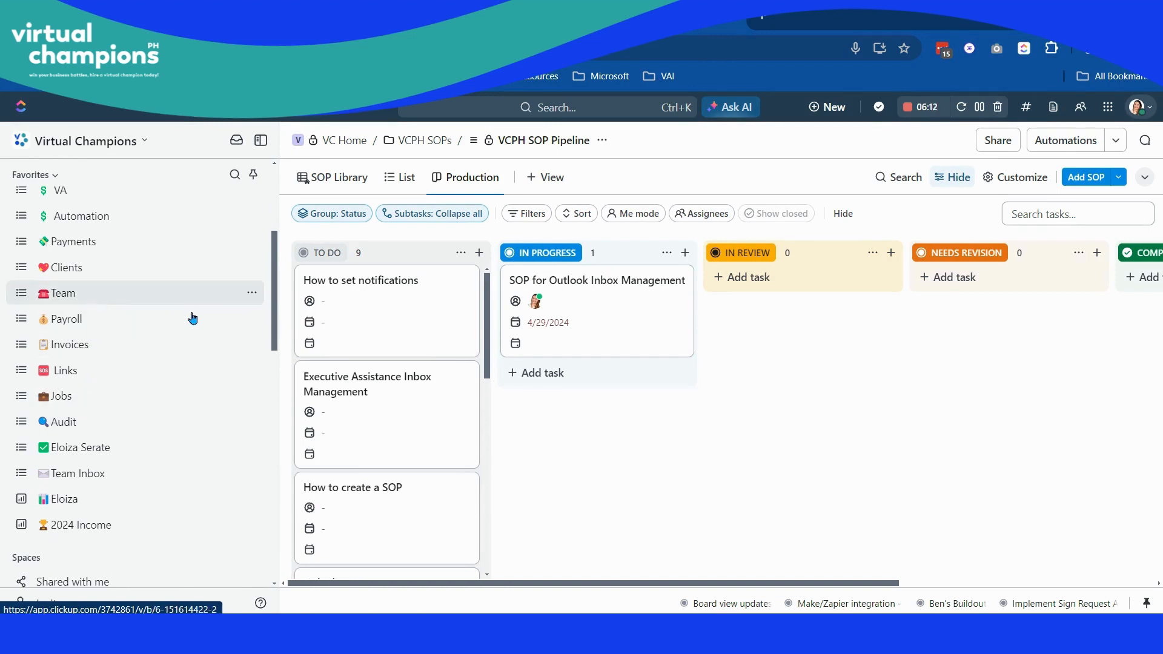
pyautogui.click(192, 315)
pyautogui.scroll(-5, 194, 311)
pyautogui.click(569, 231)
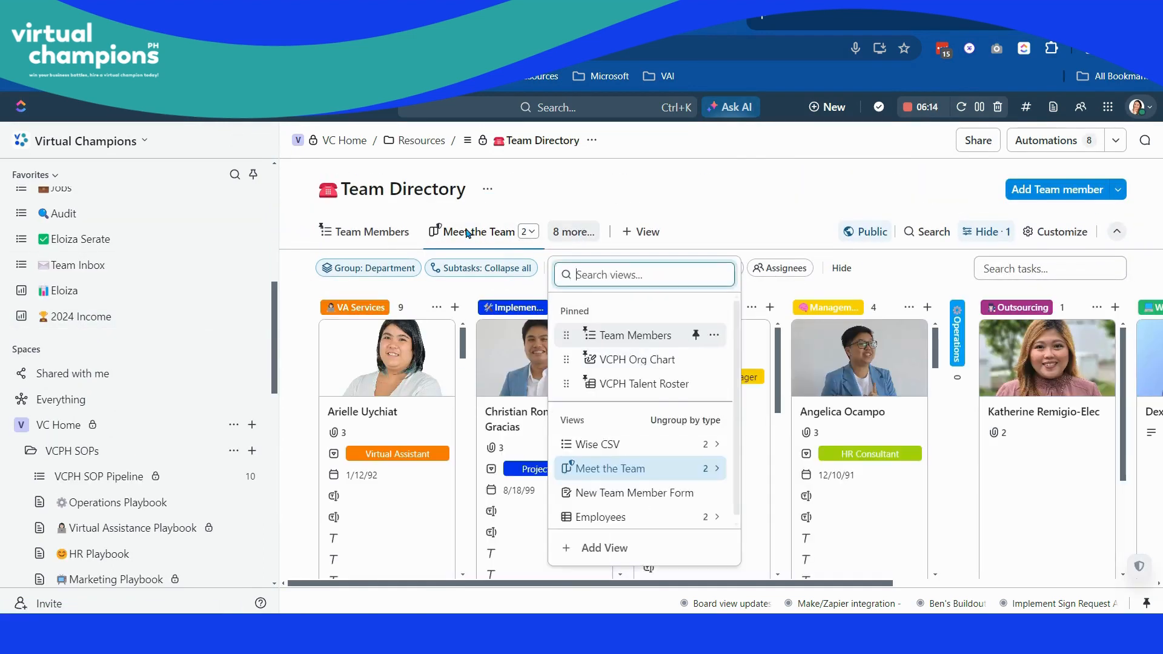
pyautogui.click(467, 232)
pyautogui.click(265, 140)
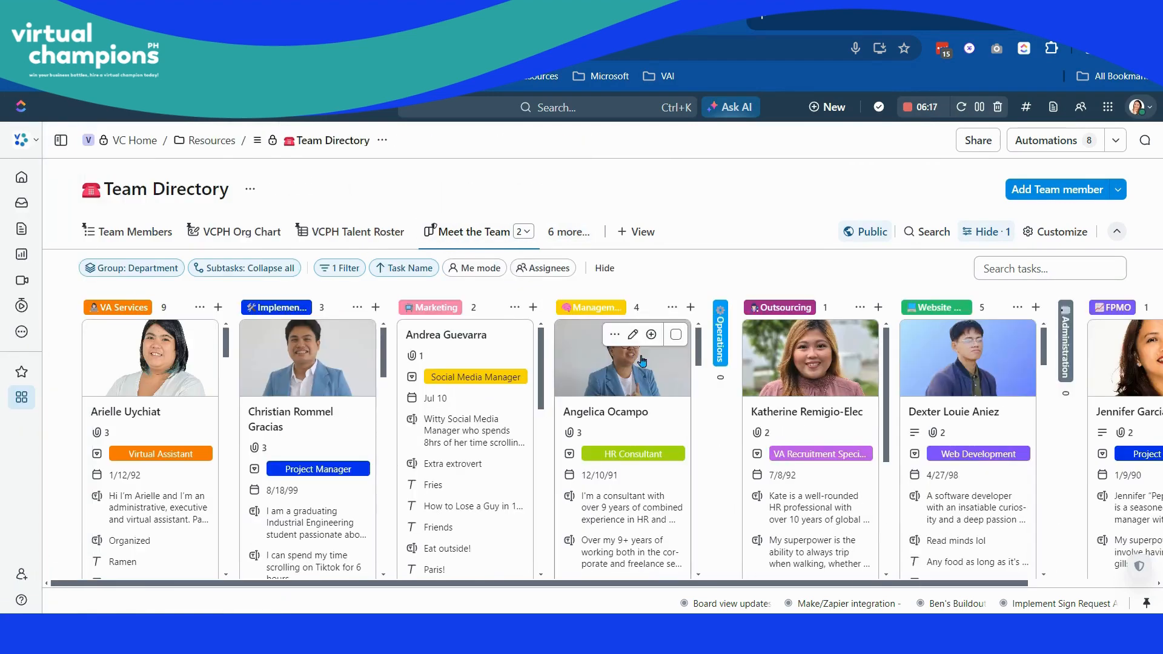
# - Look through the Meet the Team board's board options, more settings and field list
pyautogui.click(1058, 233)
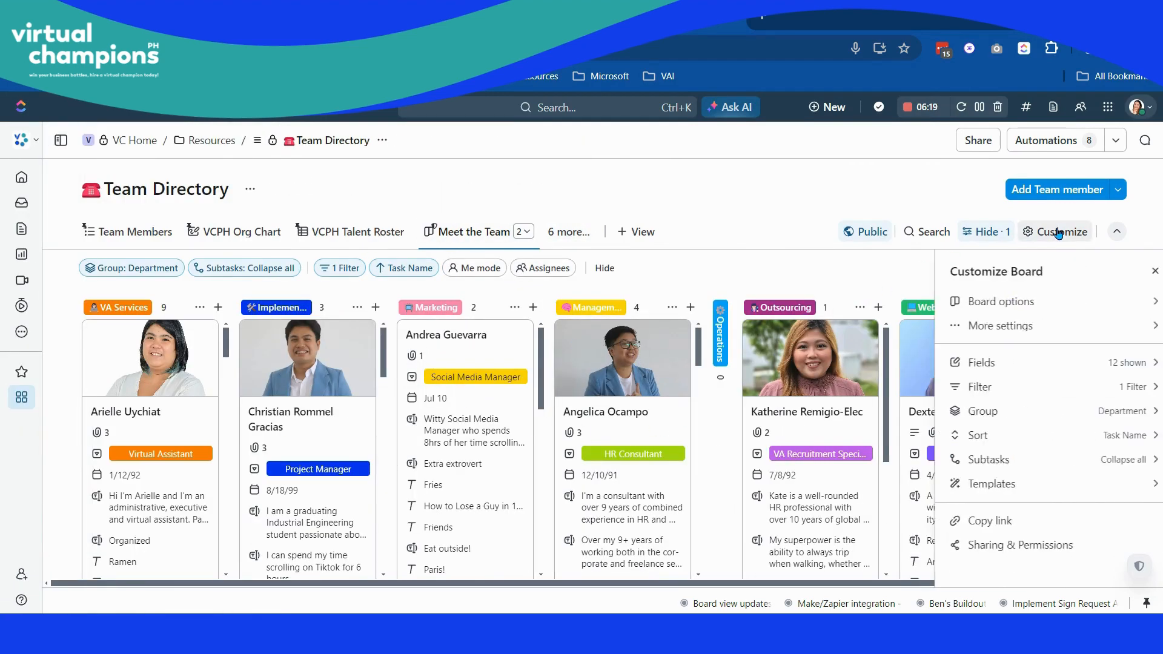
pyautogui.click(1014, 308)
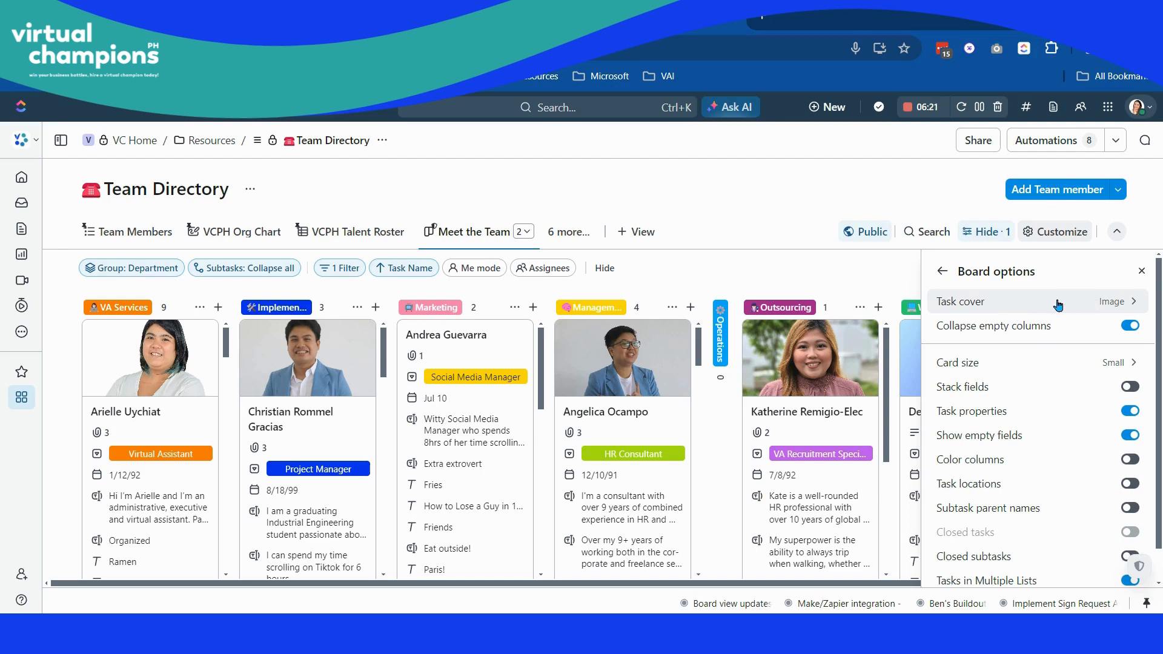
pyautogui.click(943, 271)
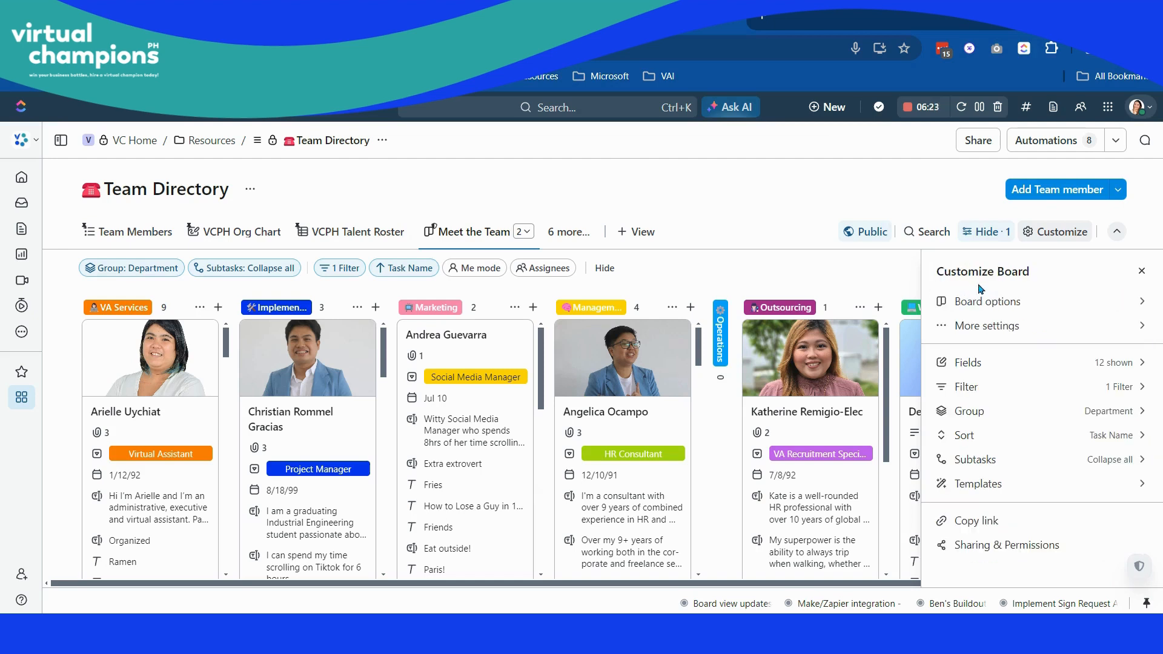
pyautogui.click(1013, 328)
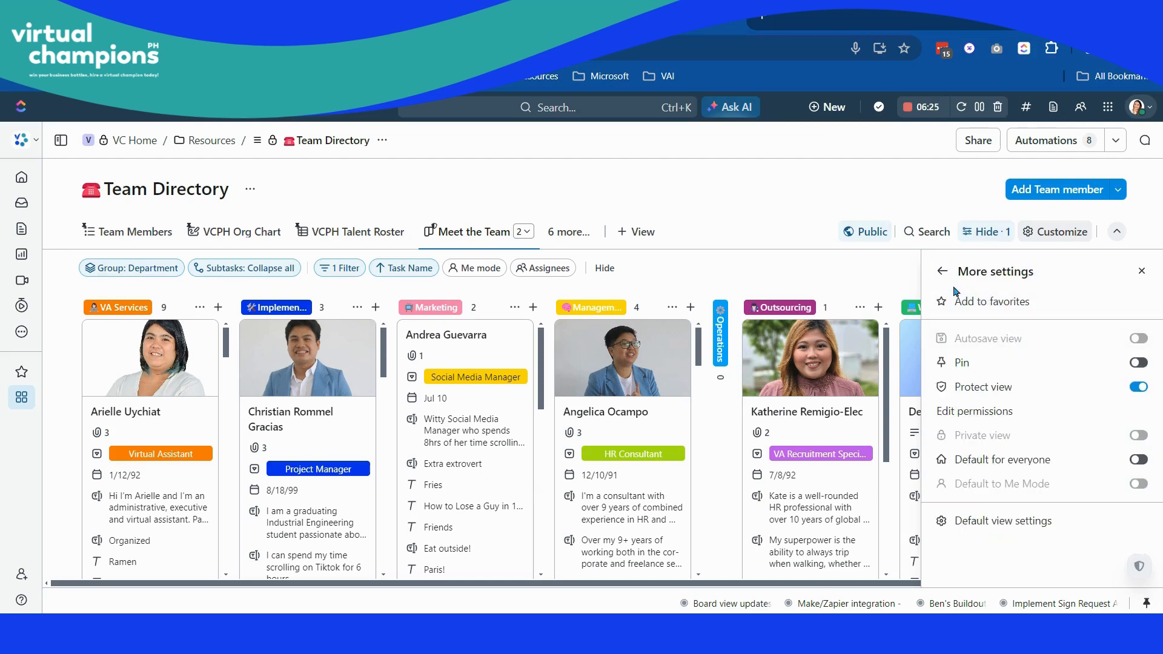
pyautogui.click(943, 272)
pyautogui.click(989, 360)
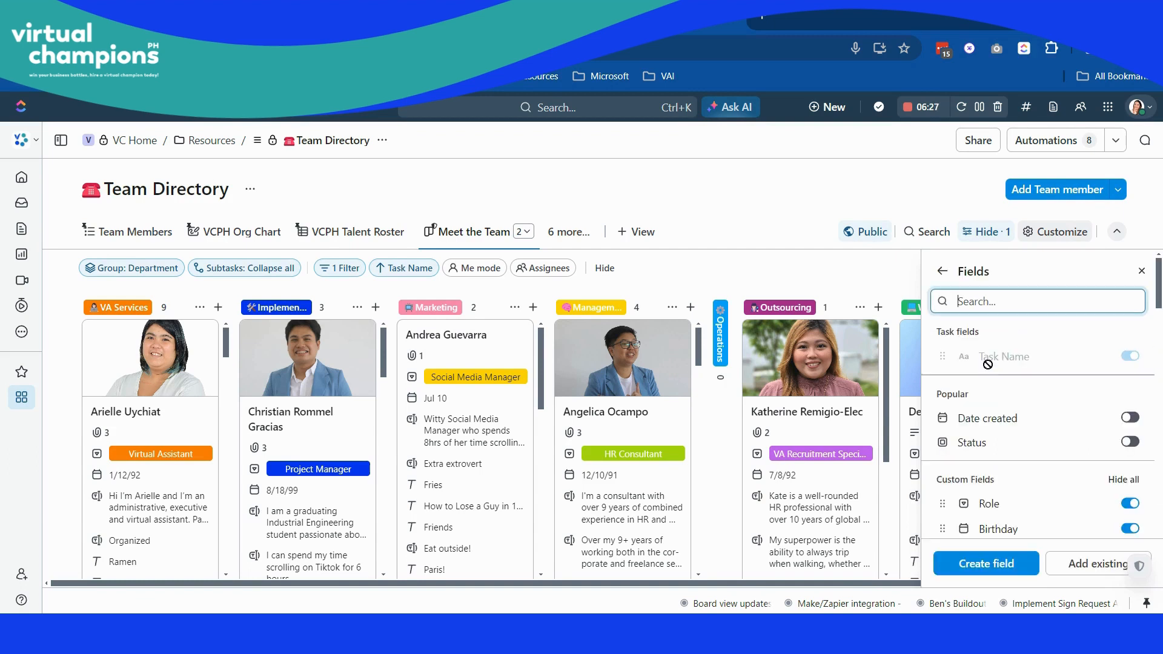
pyautogui.click(942, 272)
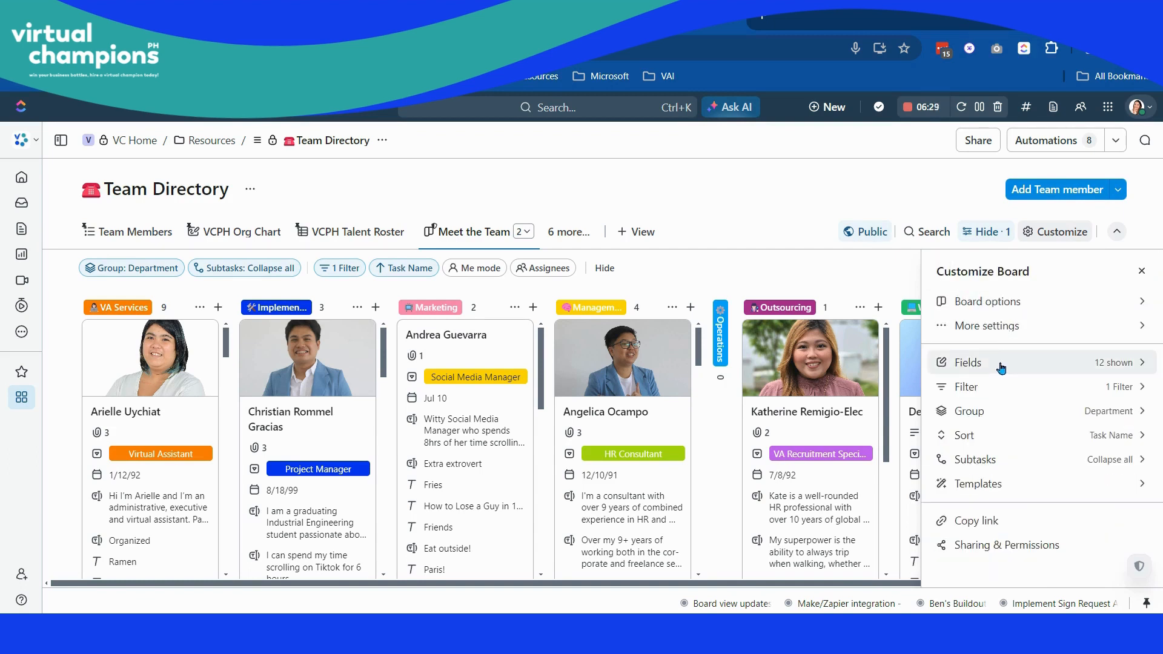
# - Set the Meet the Team board's card size to Large and view the enlarged cards
pyautogui.click(1001, 303)
pyautogui.click(1062, 369)
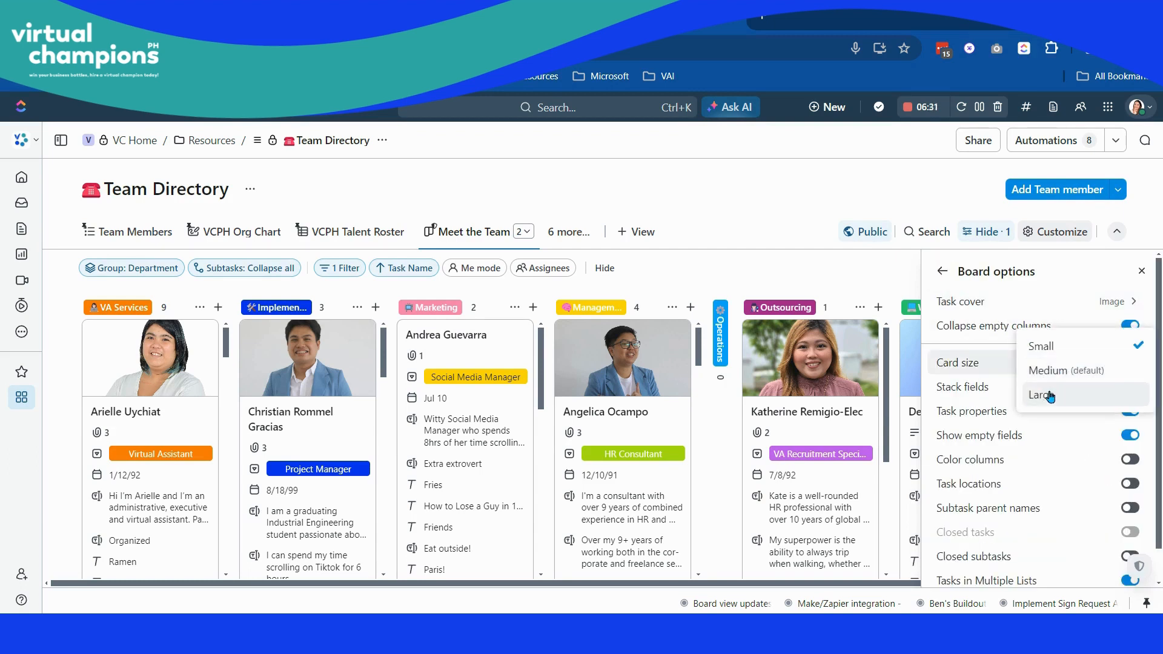
pyautogui.click(1057, 402)
pyautogui.click(769, 200)
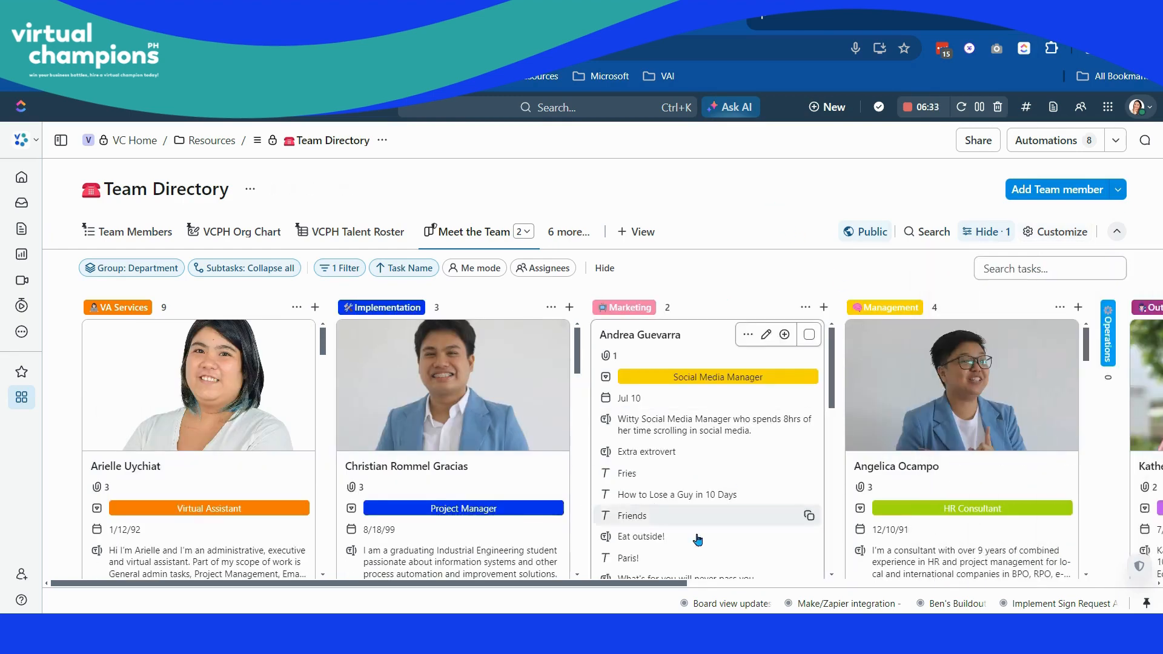
pyautogui.moveTo(614, 583); pyautogui.dragTo(584, 602)
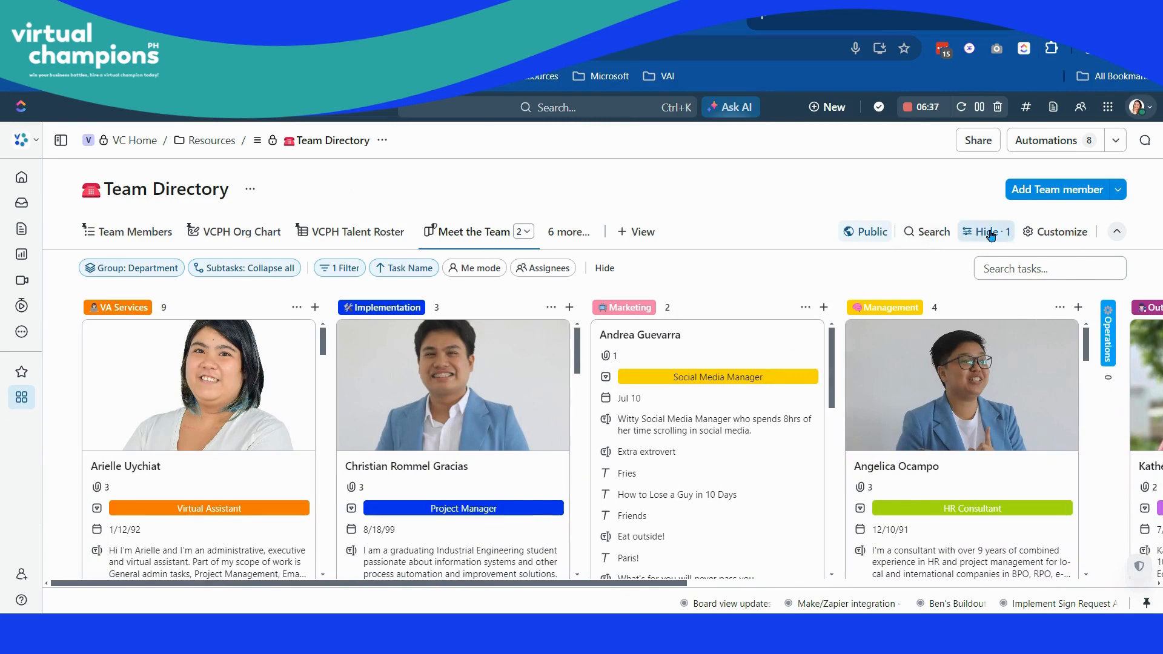
# - Reopen the board options and set the card size to Medium
pyautogui.click(1036, 232)
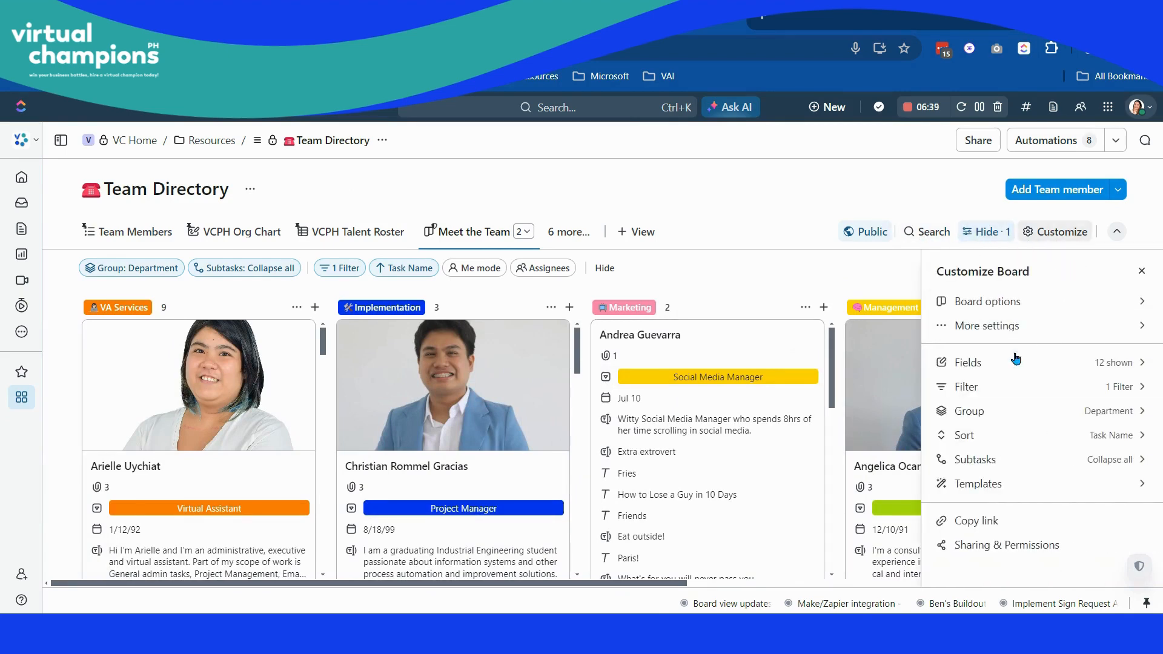
pyautogui.click(1013, 326)
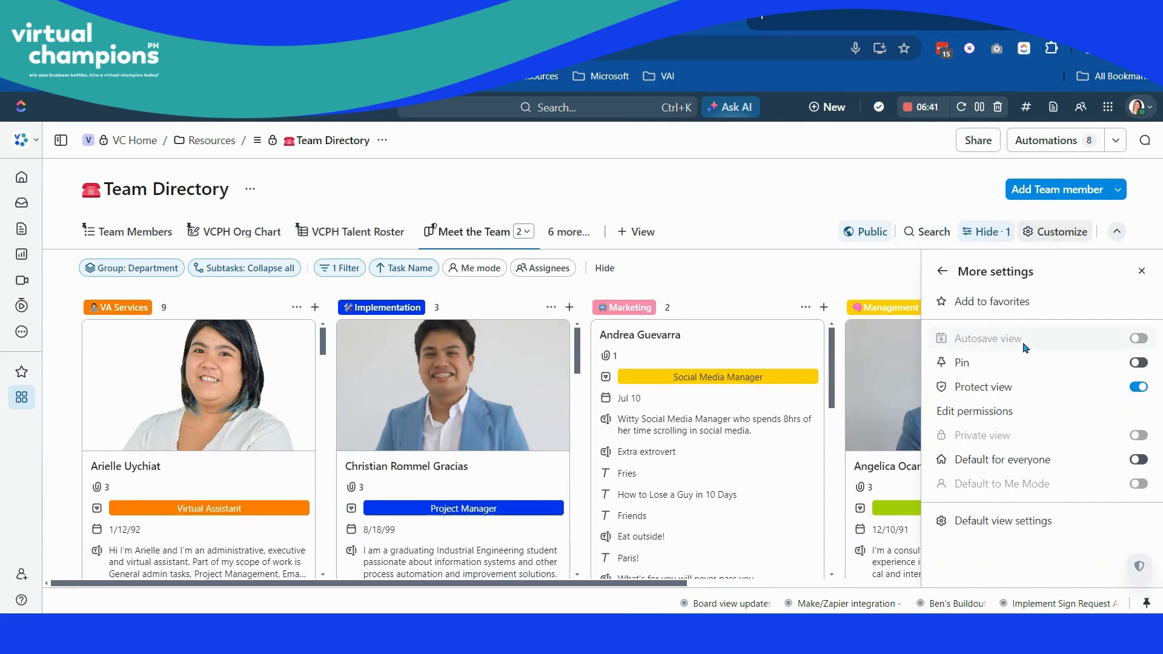
pyautogui.click(946, 270)
pyautogui.click(1018, 302)
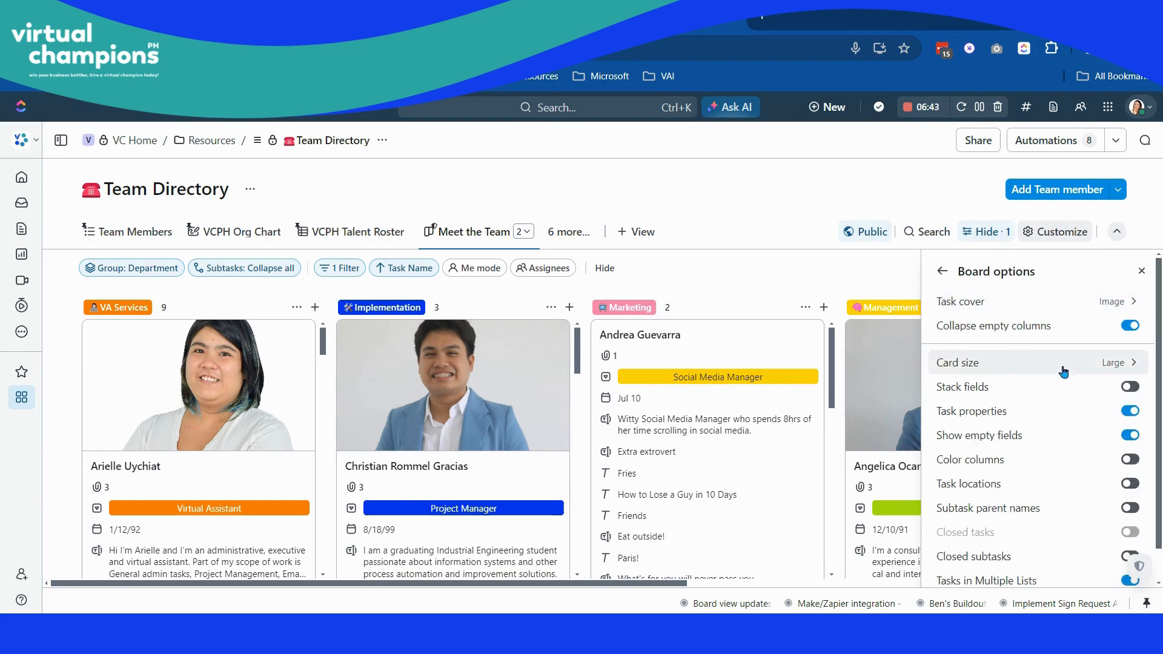
pyautogui.click(1104, 363)
pyautogui.click(1089, 379)
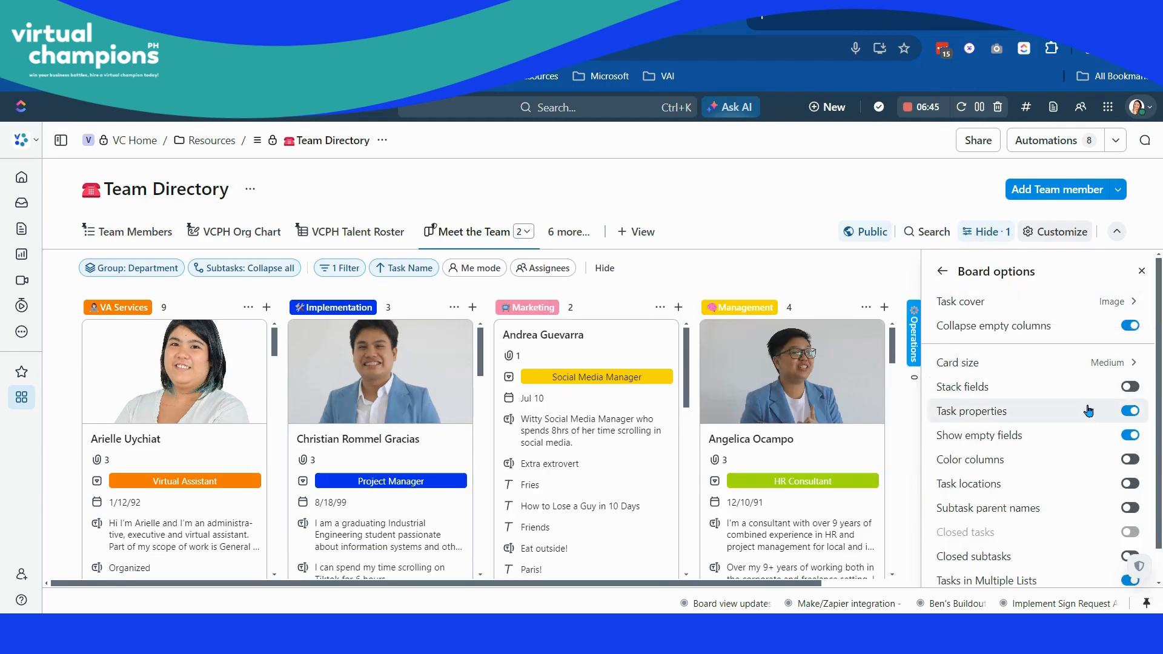
pyautogui.click(1101, 390)
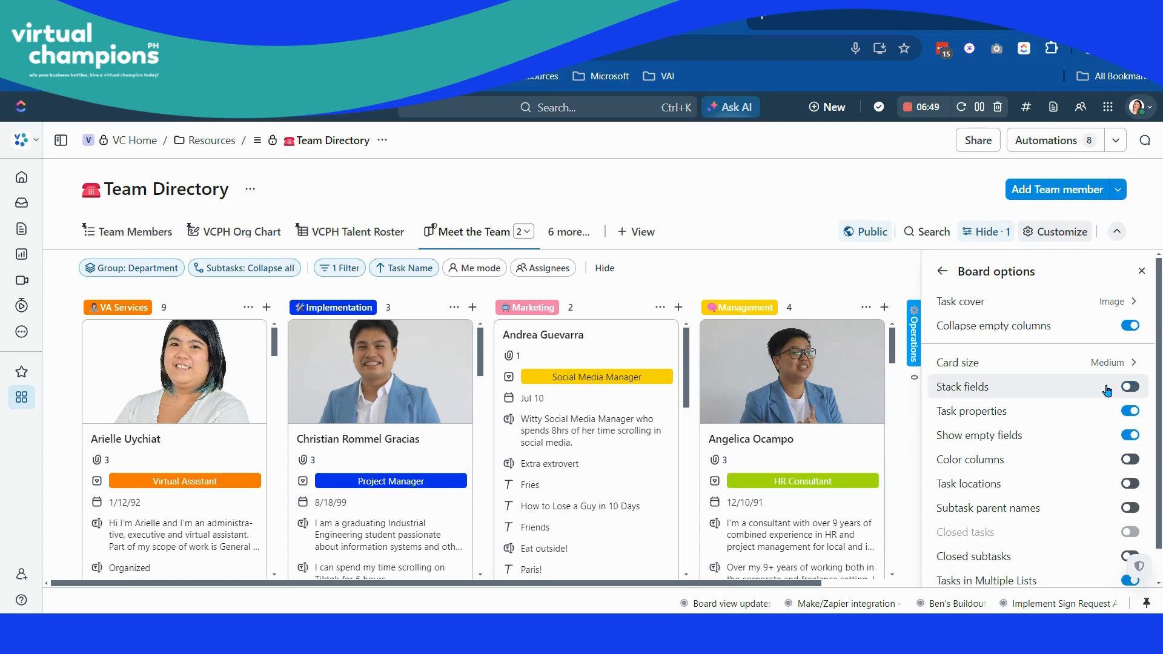
# - Turn off Show empty fields and look through the fields on the Management, Marketing and Implementation cards
pyautogui.scroll(-5, 787, 424)
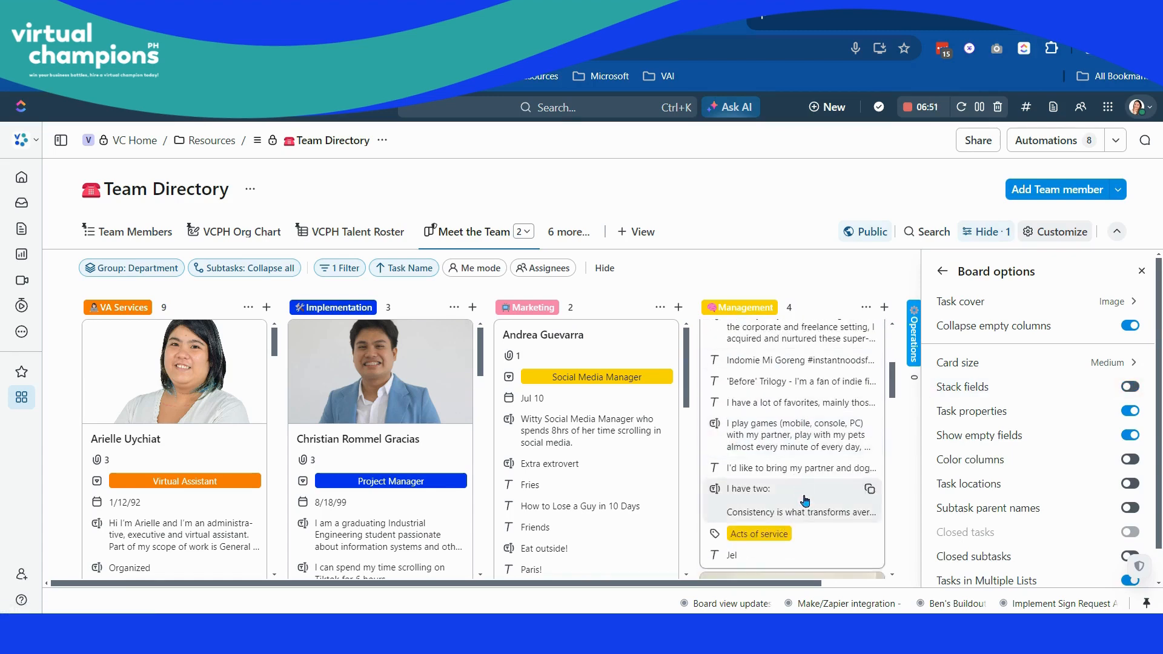
pyautogui.scroll(-3, 688, 468)
pyautogui.scroll(-5, 661, 491)
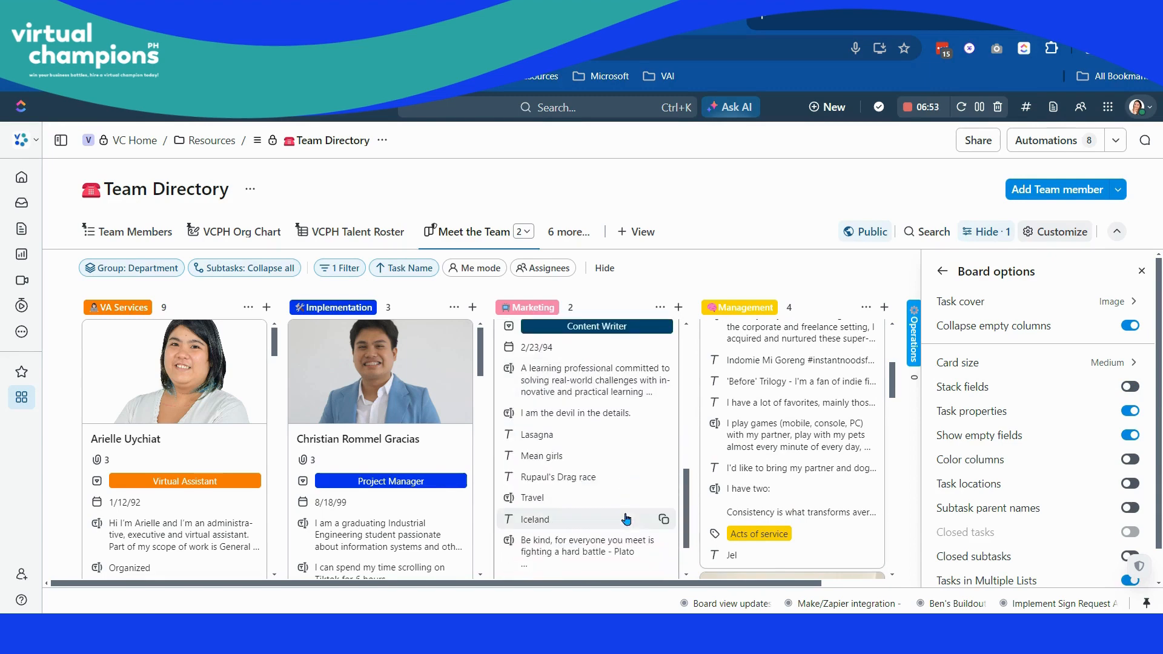
pyautogui.scroll(2, 643, 497)
pyautogui.click(1131, 436)
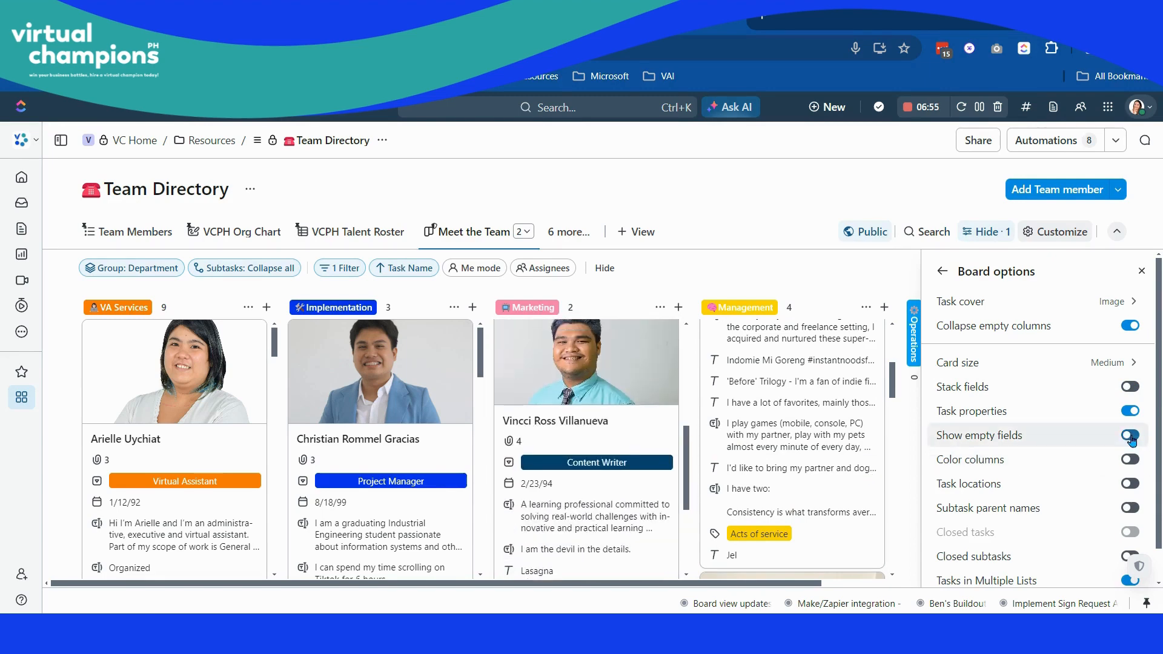
pyautogui.scroll(-3, 606, 433)
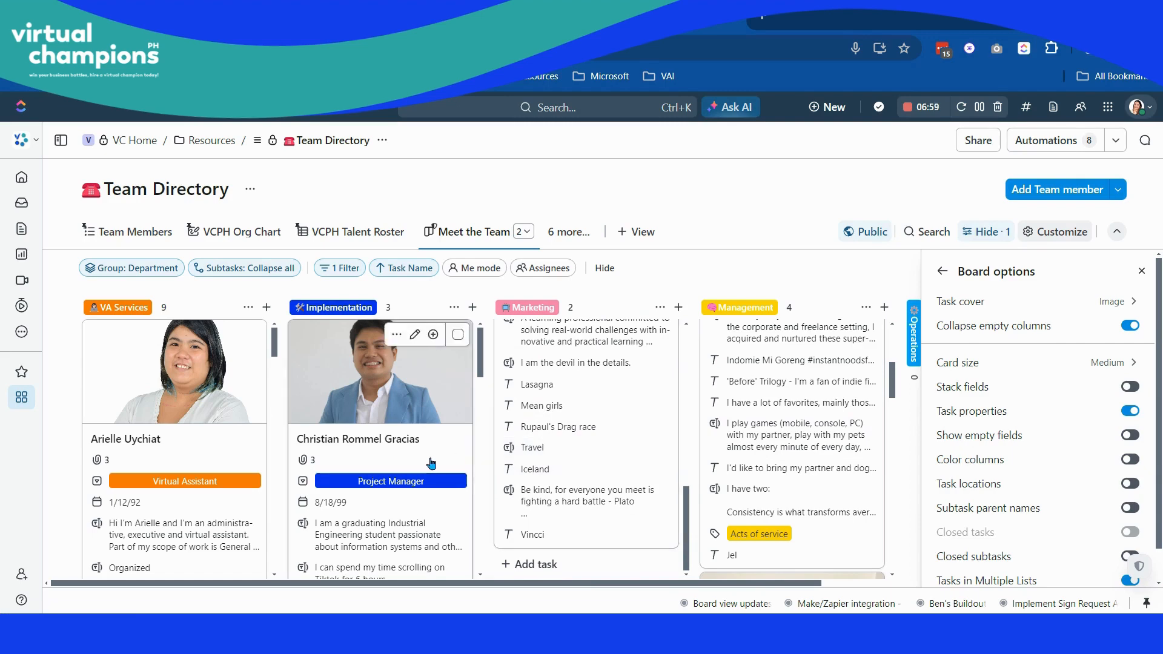
pyautogui.scroll(-10, 427, 461)
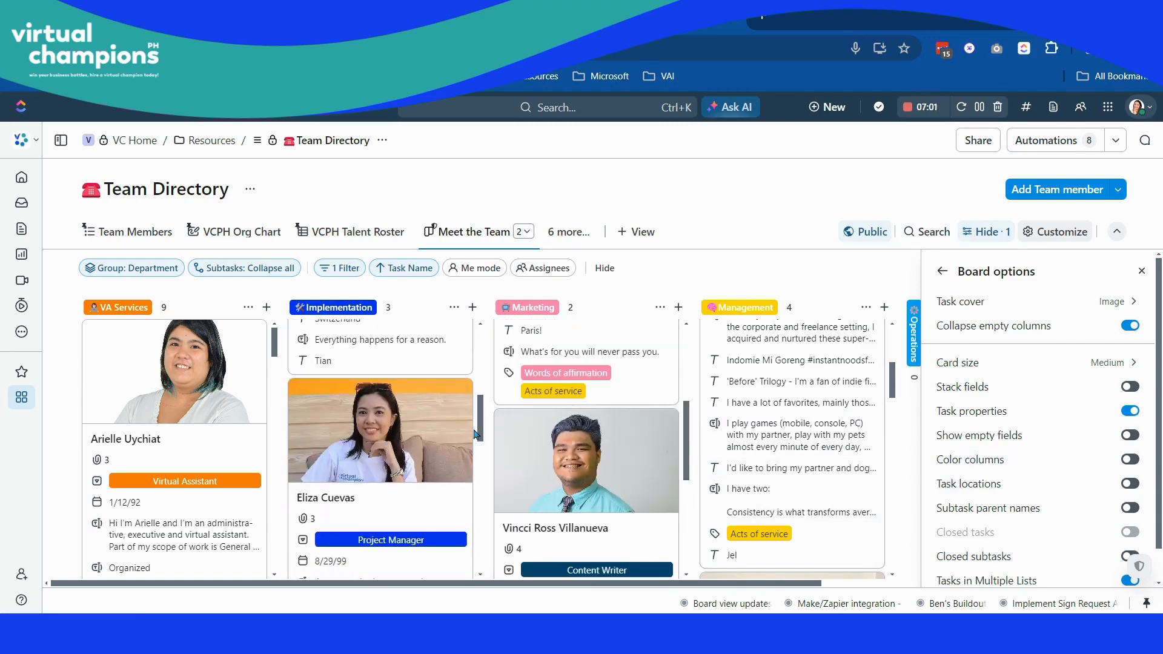
# - Turn on Color columns for the Meet the Team board, close the board options and view the columns
pyautogui.scroll(-1, 1037, 465)
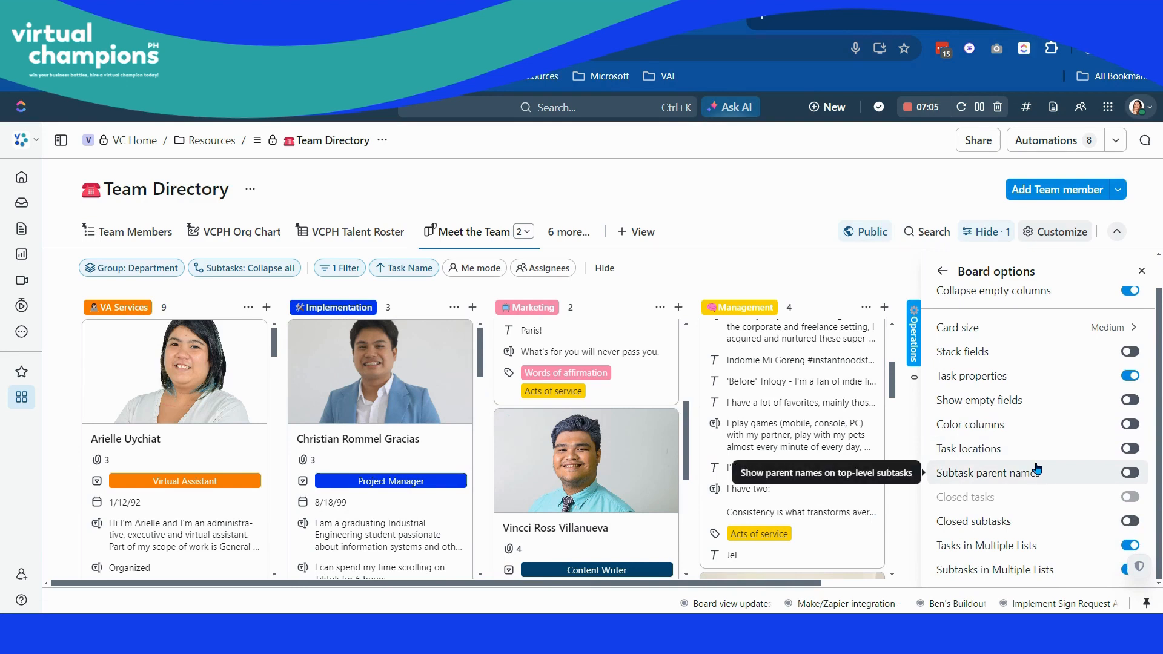
pyautogui.click(1023, 429)
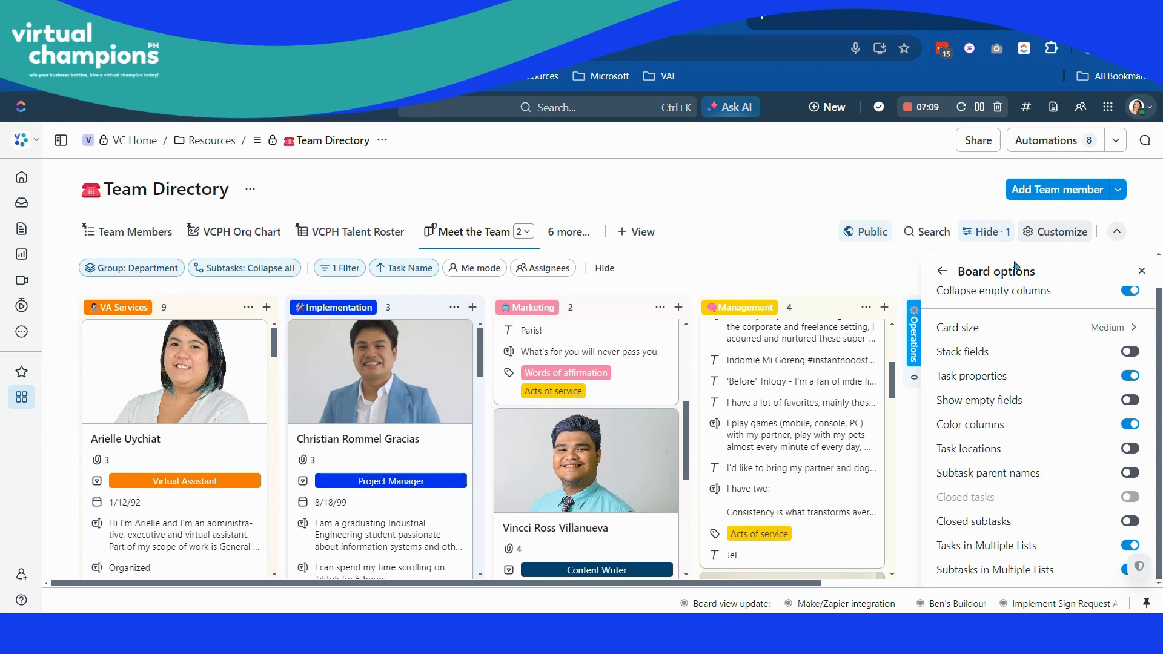
pyautogui.click(1142, 270)
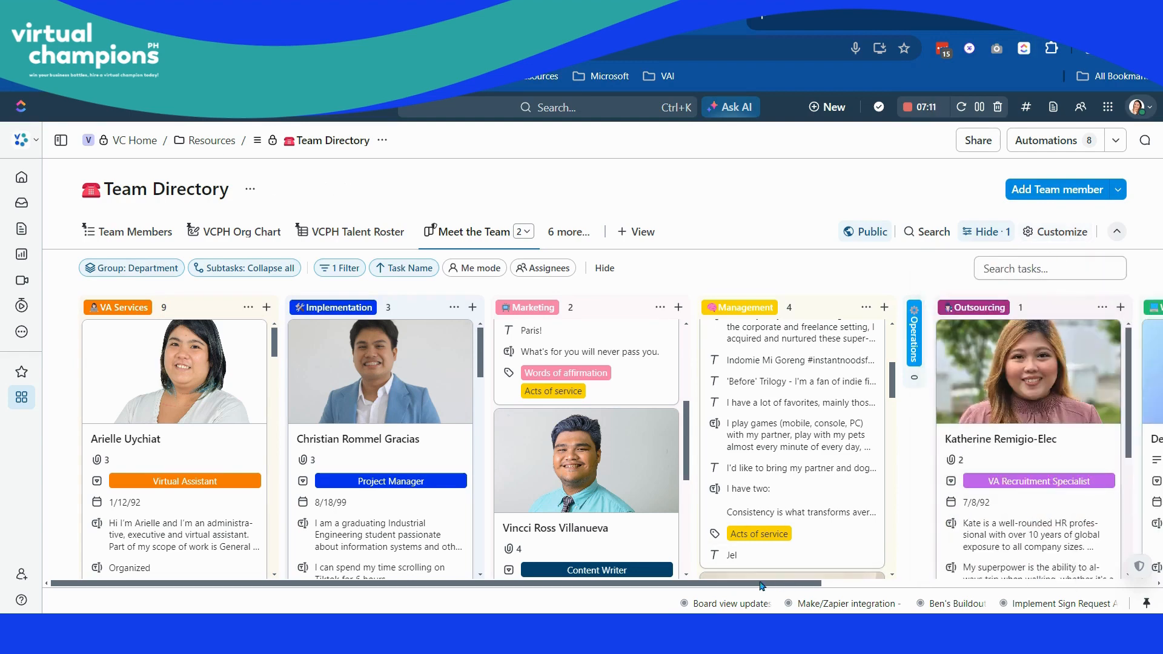
pyautogui.moveTo(749, 585); pyautogui.dragTo(705, 586)
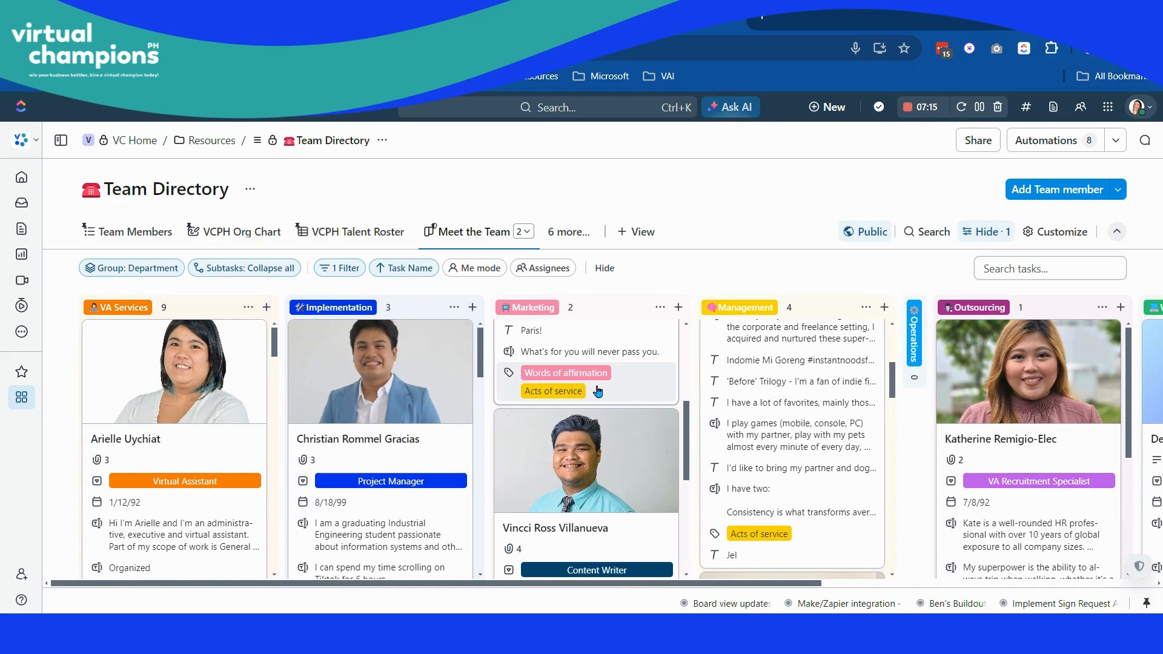